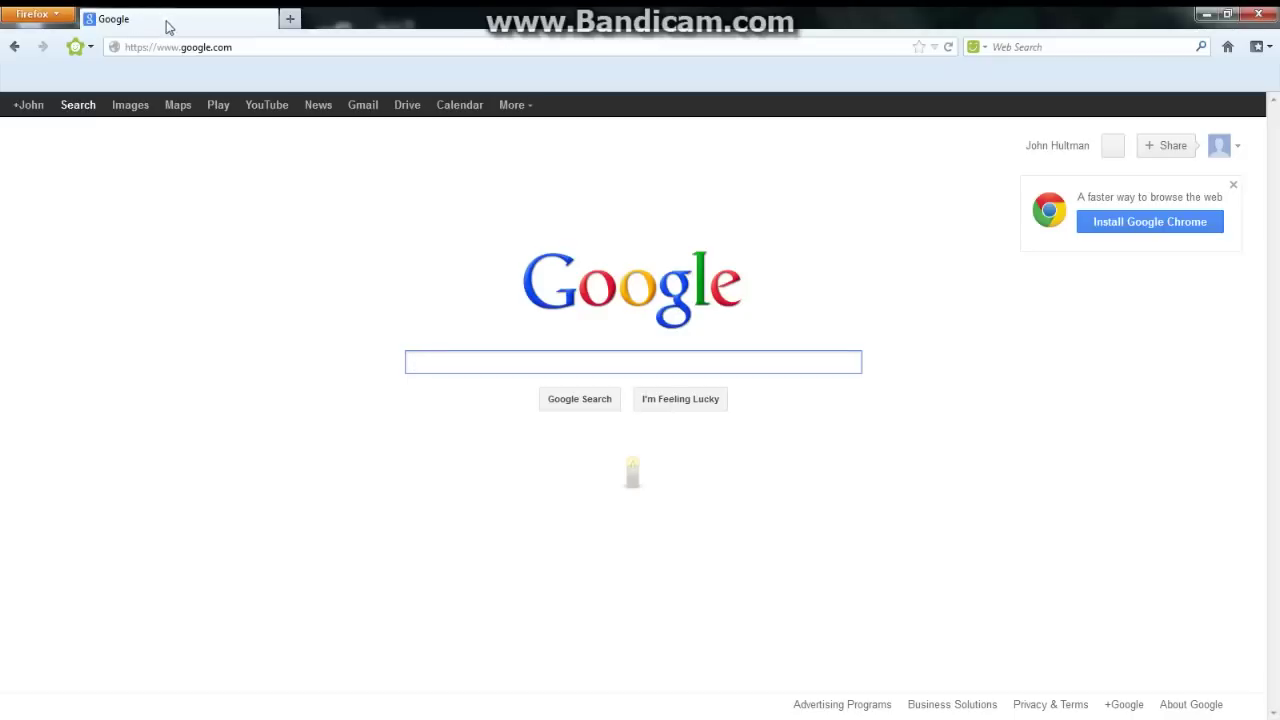
- Open the website justcause2mods.com
left_click(181, 47)
type("justcause2mods.com/")
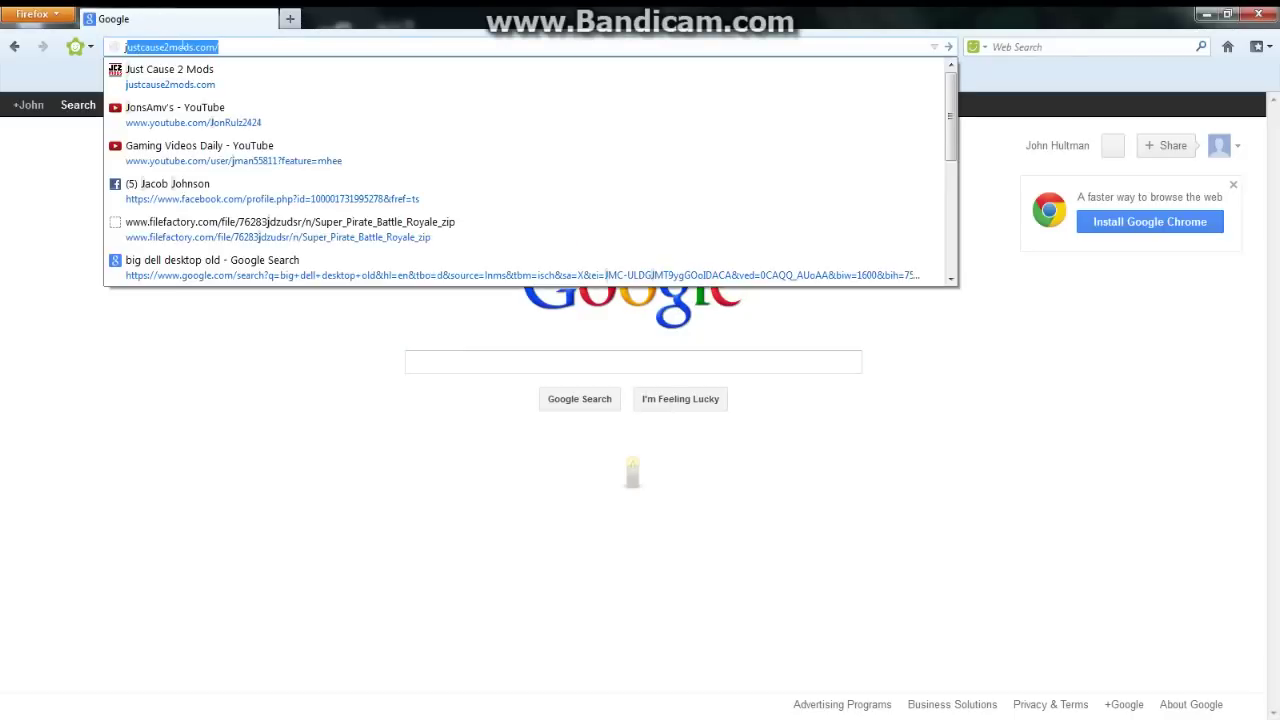
key("Return")
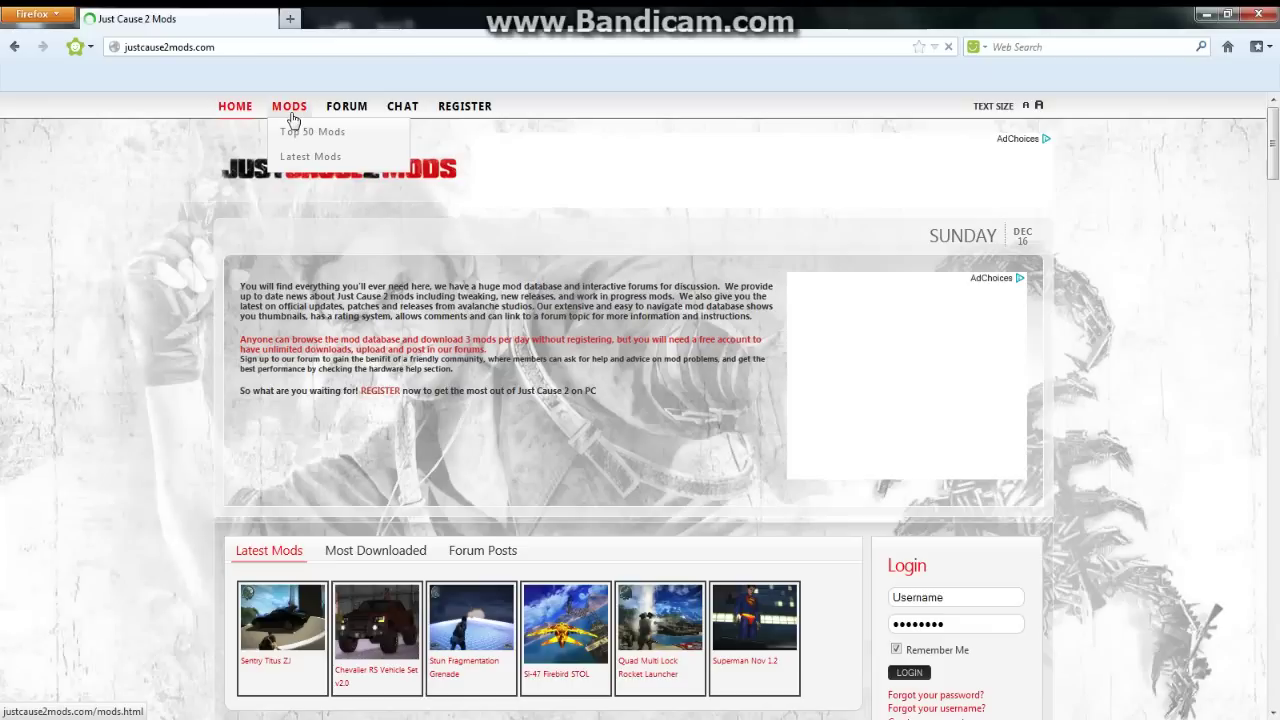
- Open the Motorcycles category within the Vehicles section of the site's mod database
left_click(292, 117)
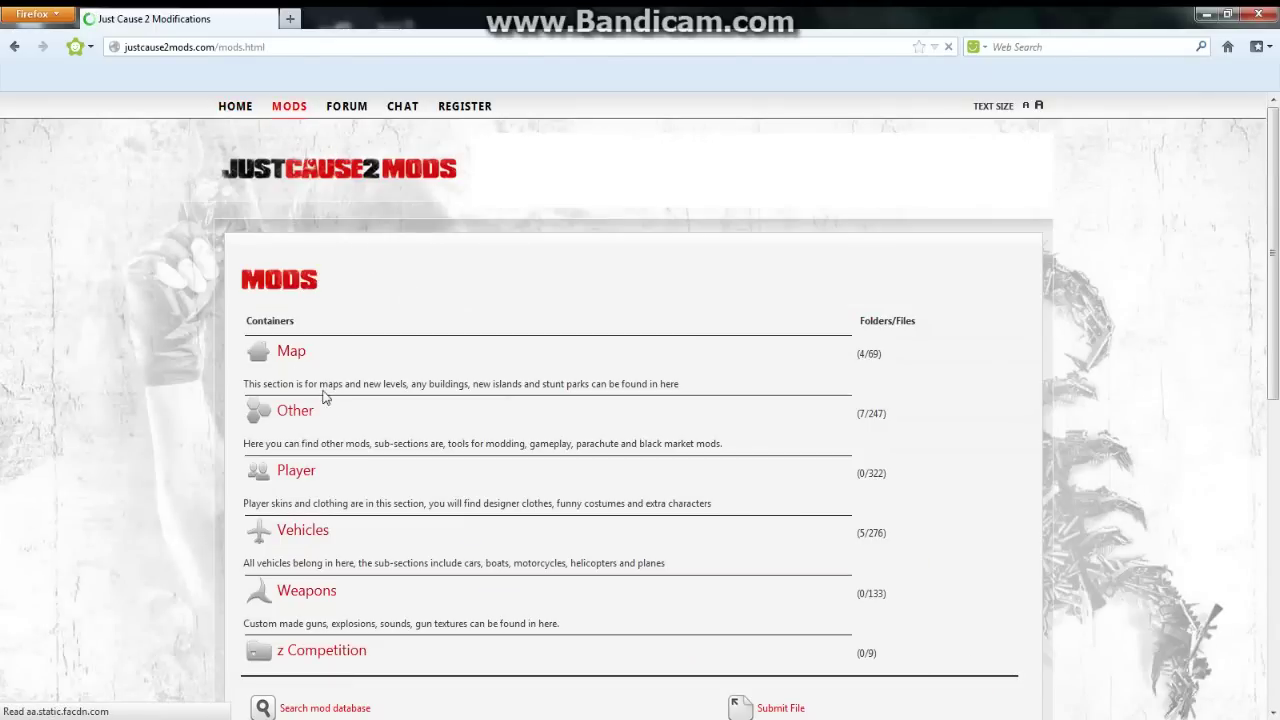
scroll(333, 417, "down", 2)
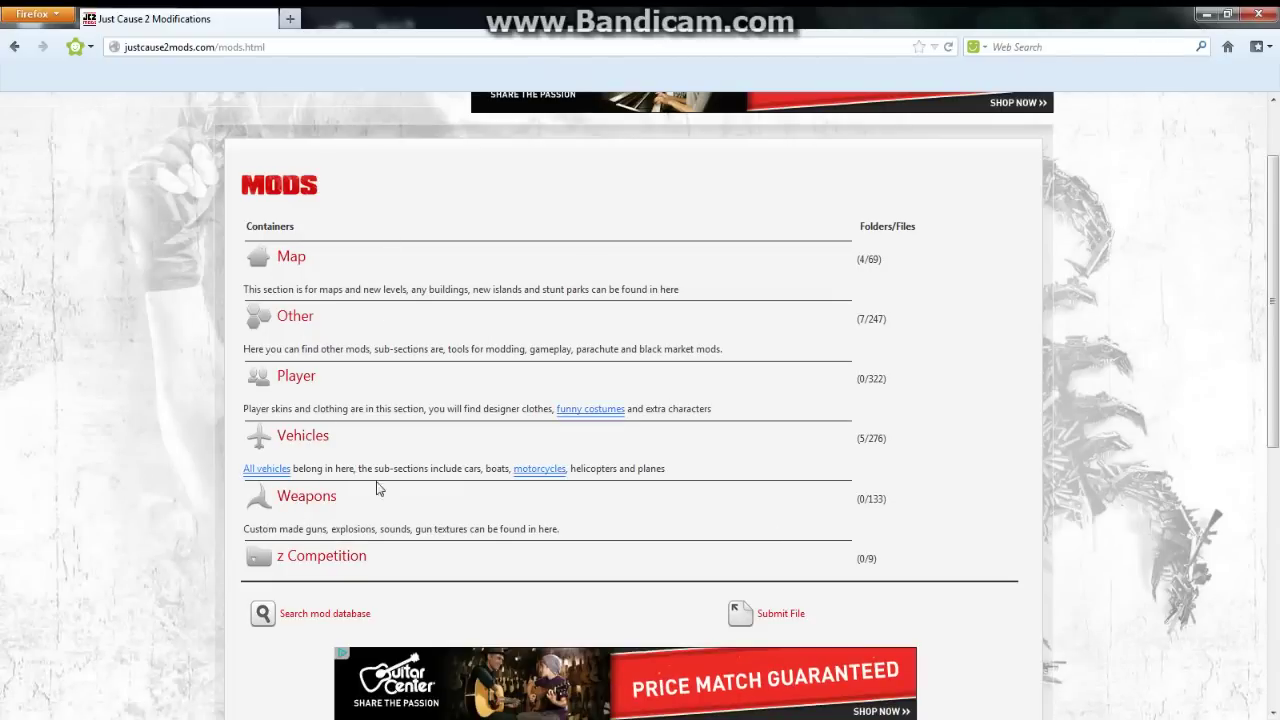
left_click(296, 435)
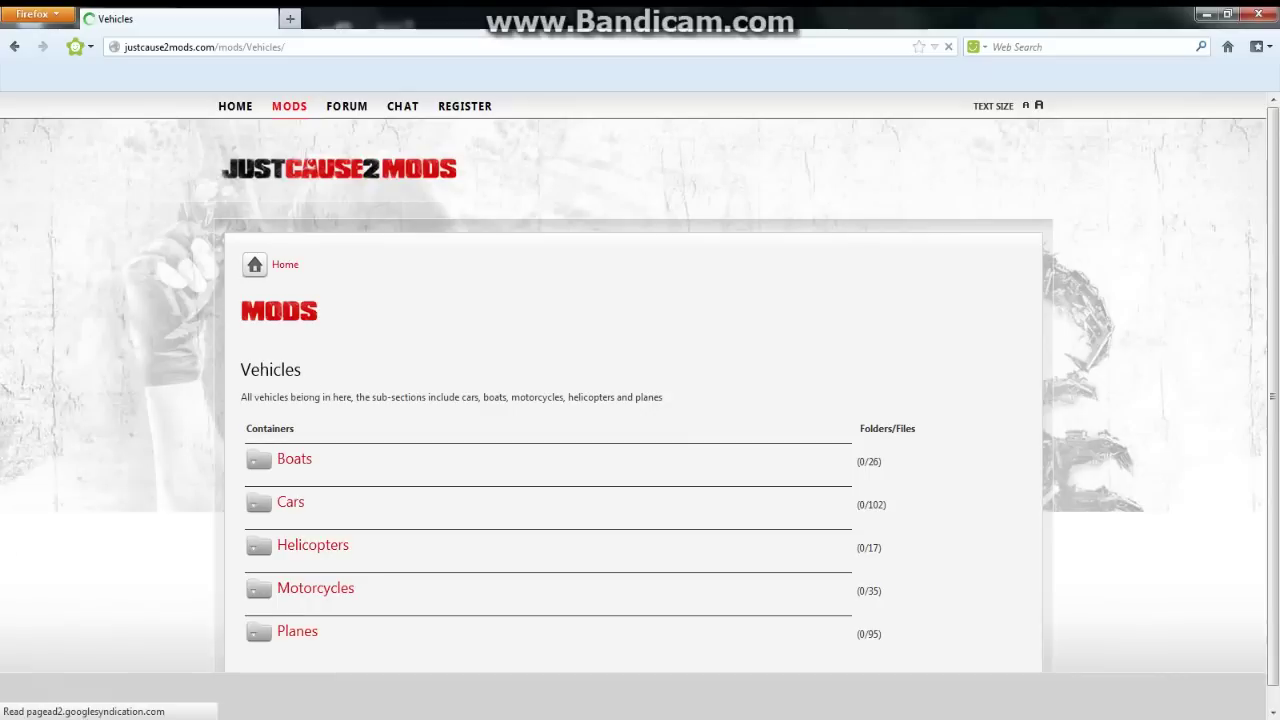
left_click(310, 598)
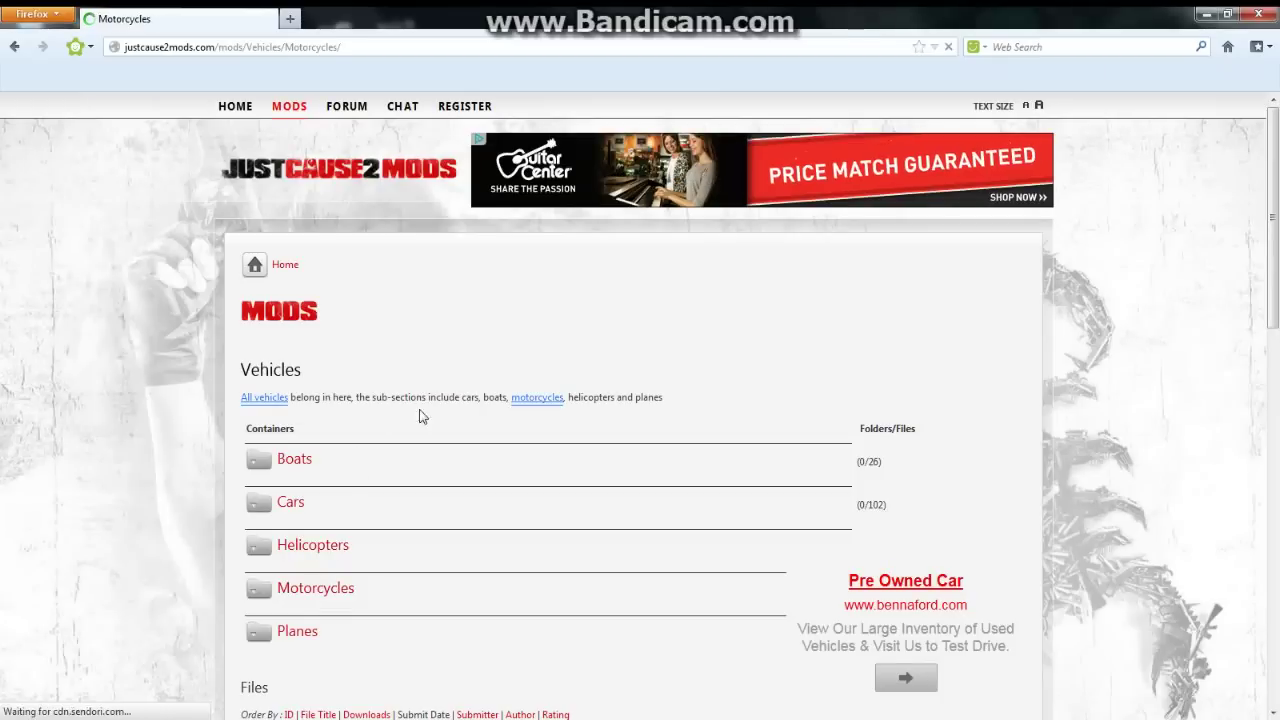
- Look through the motorcycle mods and open the page of the Makoto MZ 206X mod
scroll(540, 418, "down", 4)
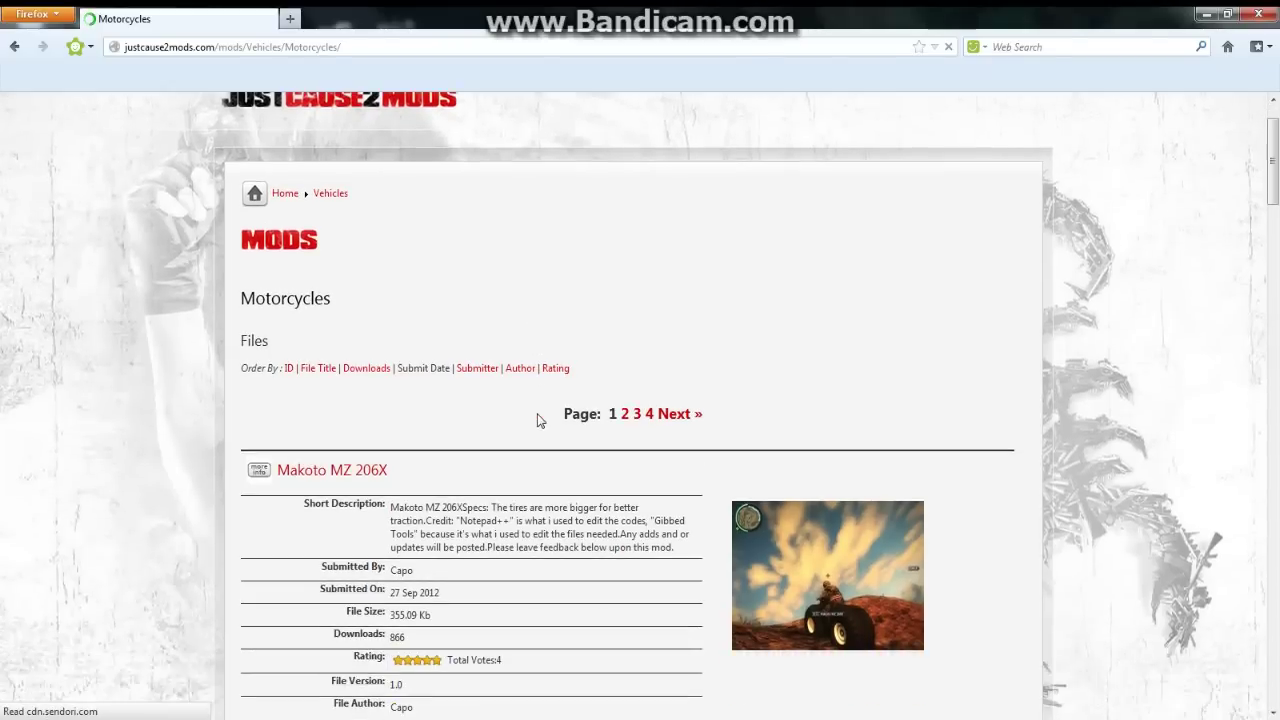
scroll(520, 420, "down", 1)
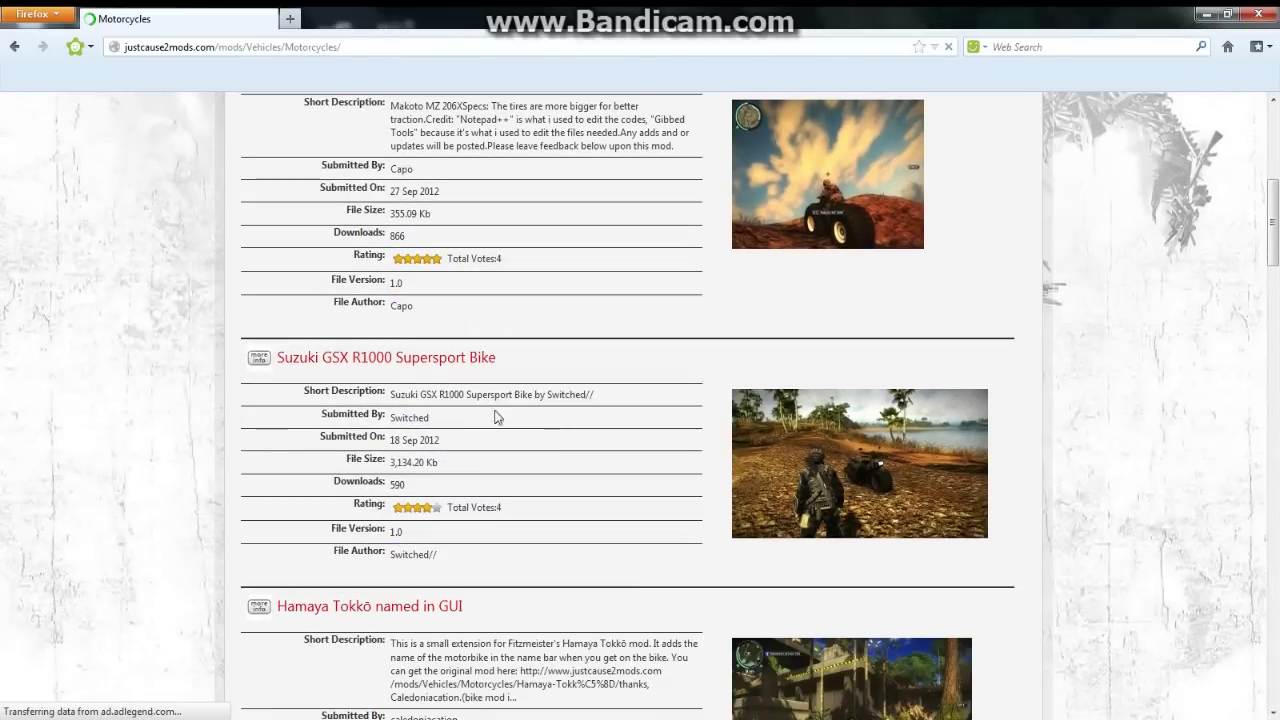
scroll(490, 440, "down", 2)
scroll(476, 447, "up", 3)
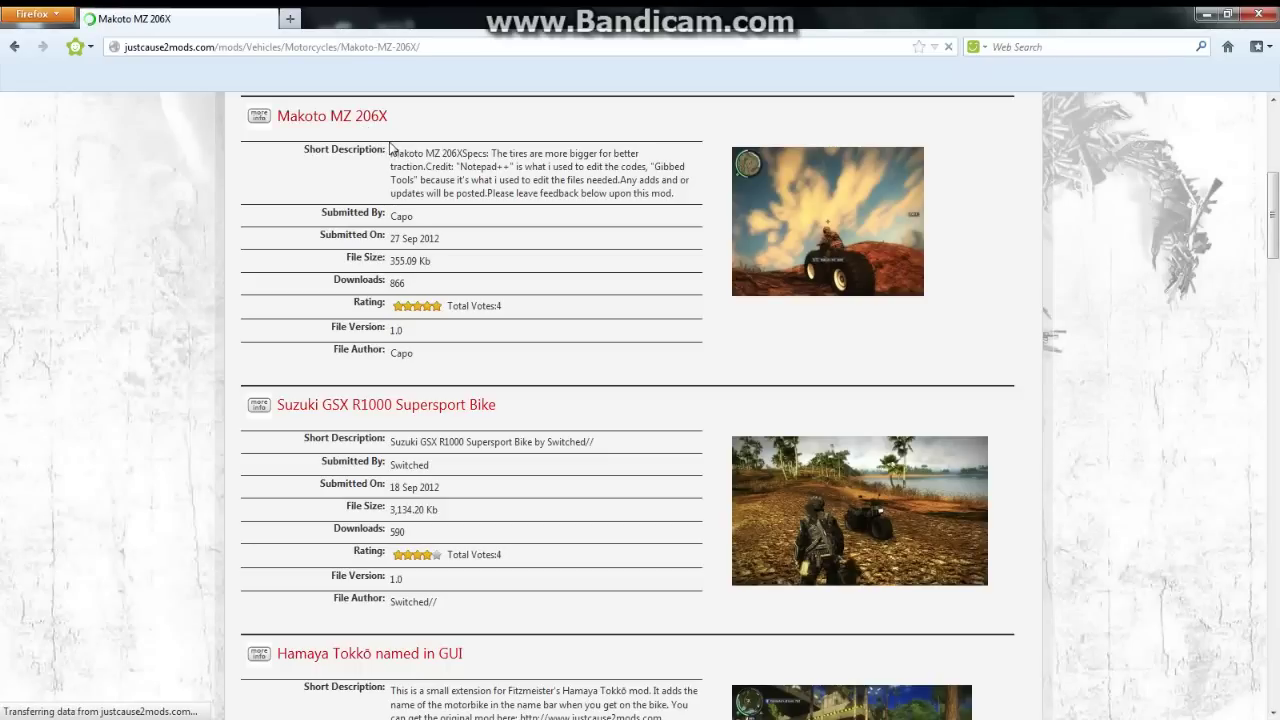
scroll(466, 303, "down", 1)
scroll(410, 260, "down", 1)
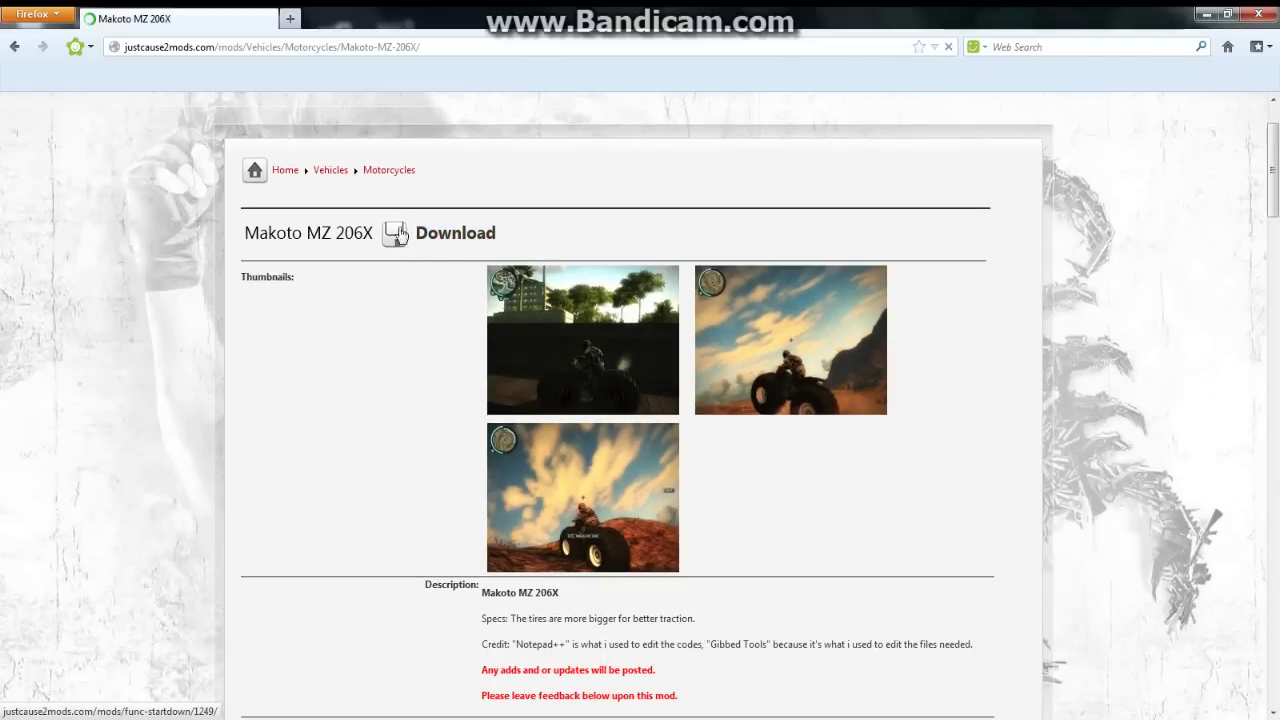
- Download the Makoto MZ 206X mod, open the saved lave.v052_motorcross.rar archive and move its window aside
left_click(474, 235)
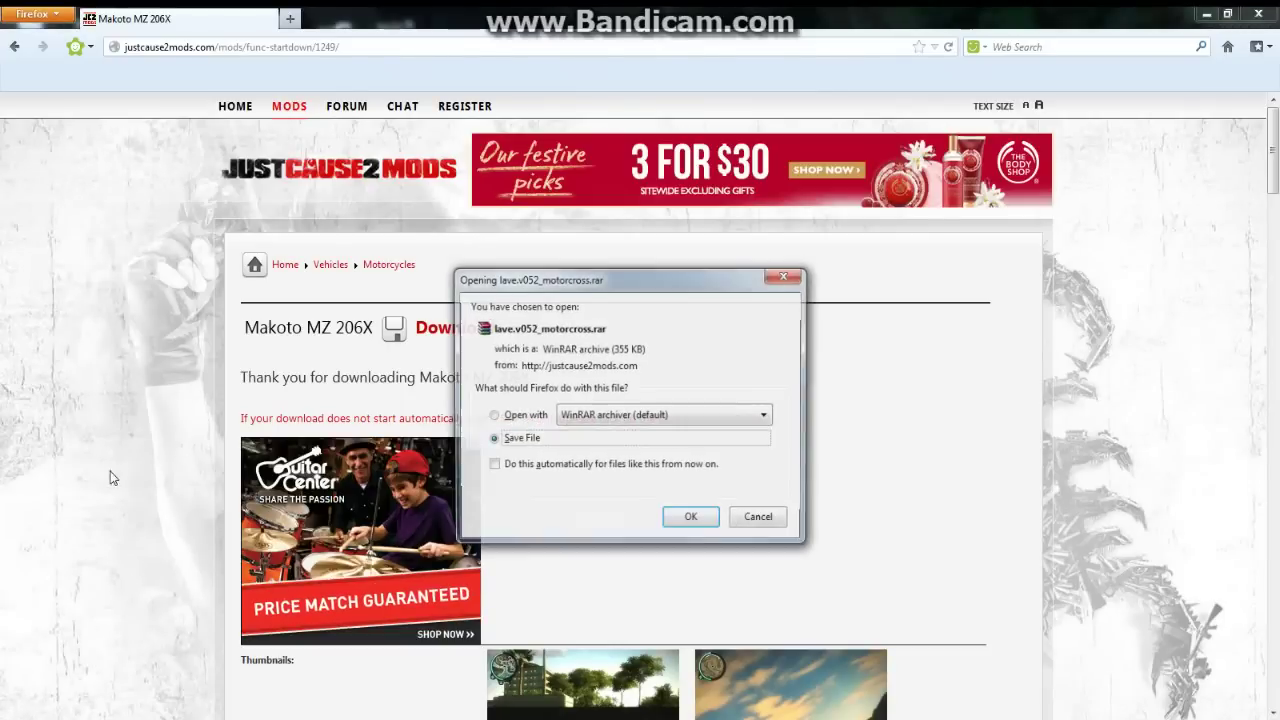
left_click(689, 518)
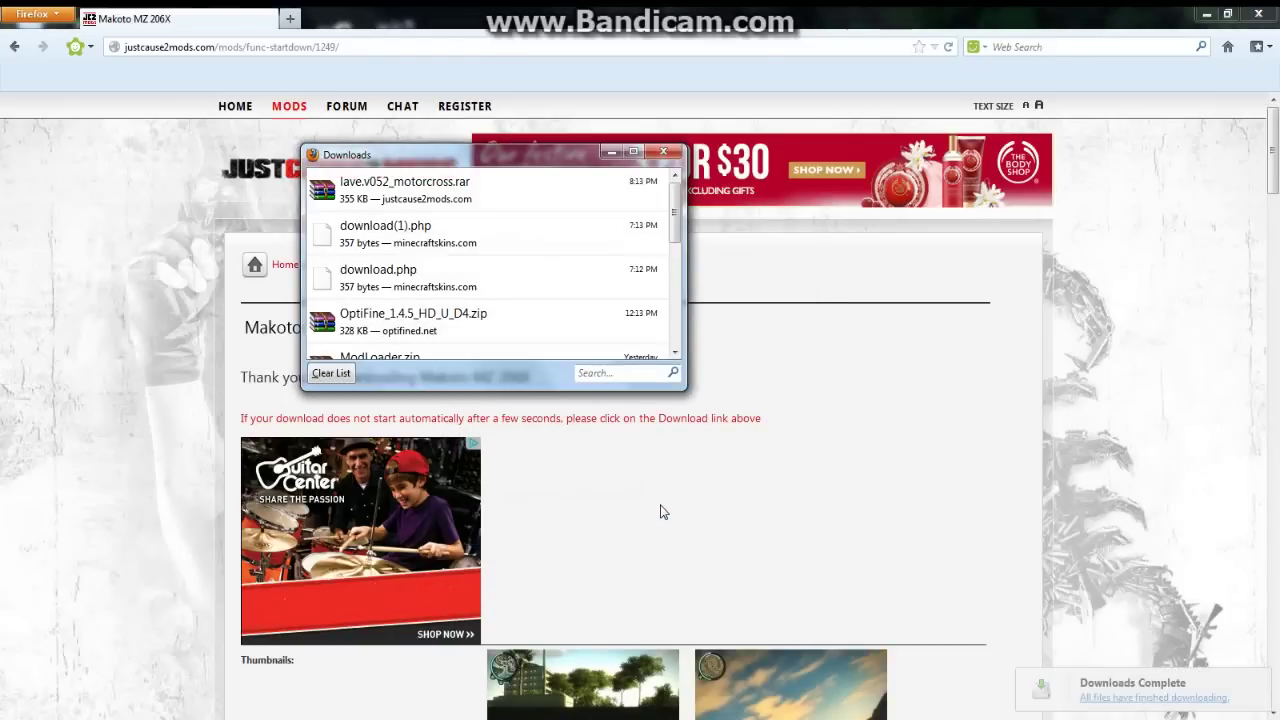
double_click(473, 197)
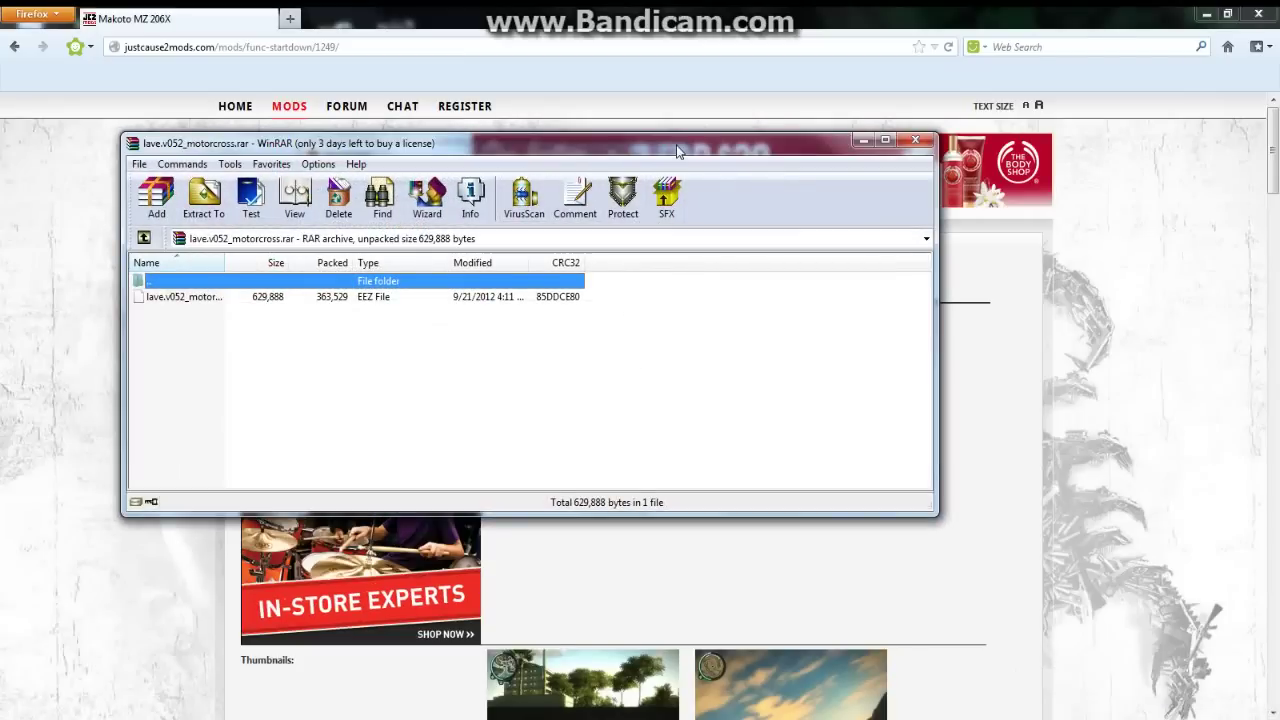
left_click_drag(695, 150, 1072, 102)
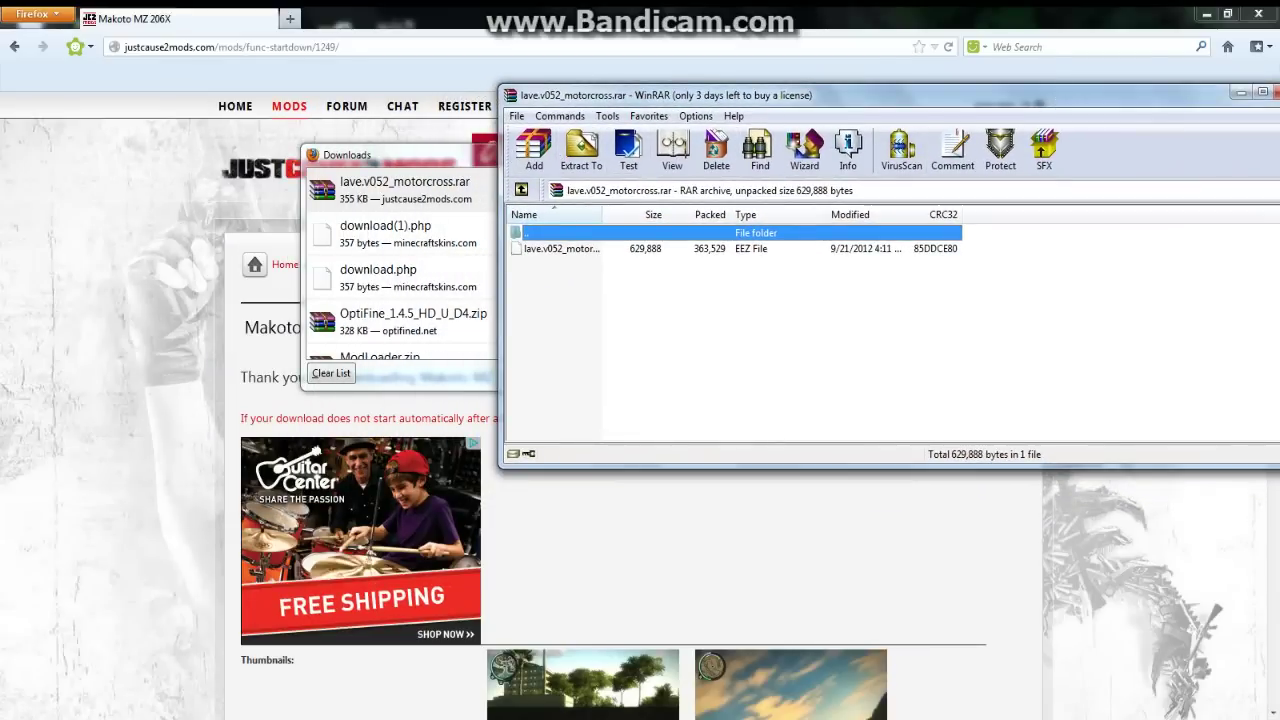
- Browse in Windows Explorer to the game folder C:\Program Files (x86)\Steam\steamapps\common\Just Cause 2
key("super")
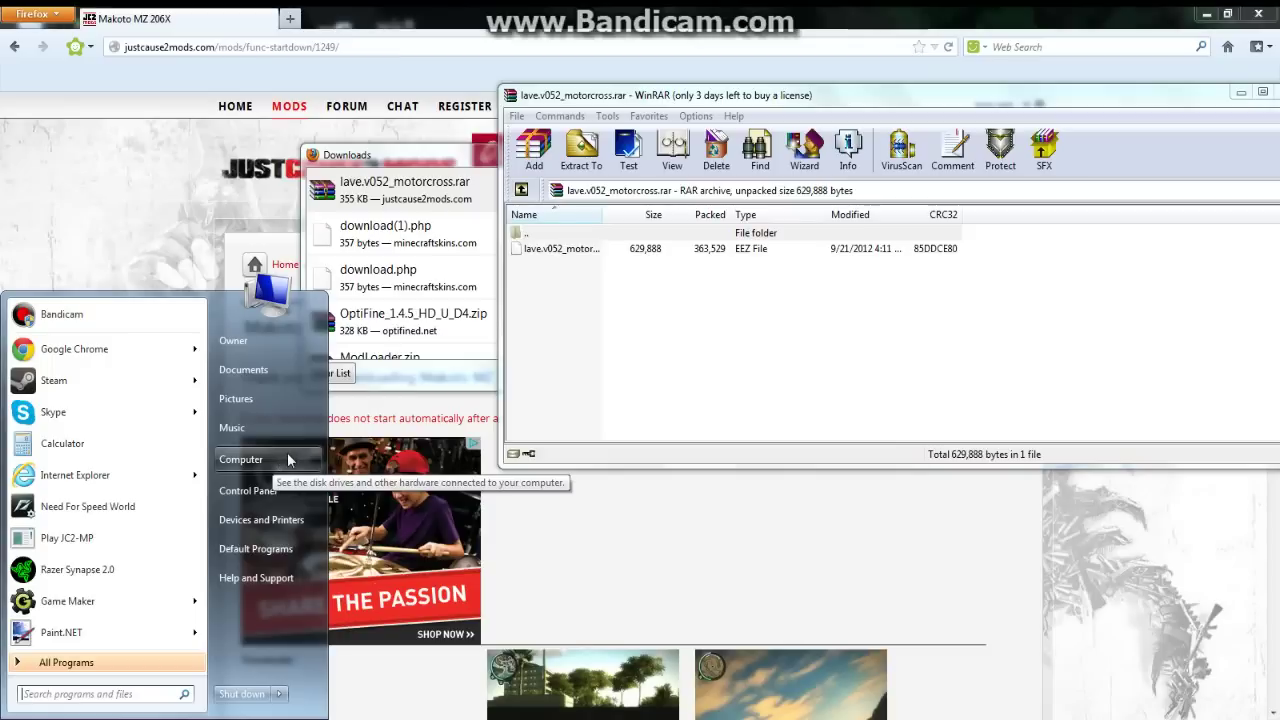
left_click(288, 459)
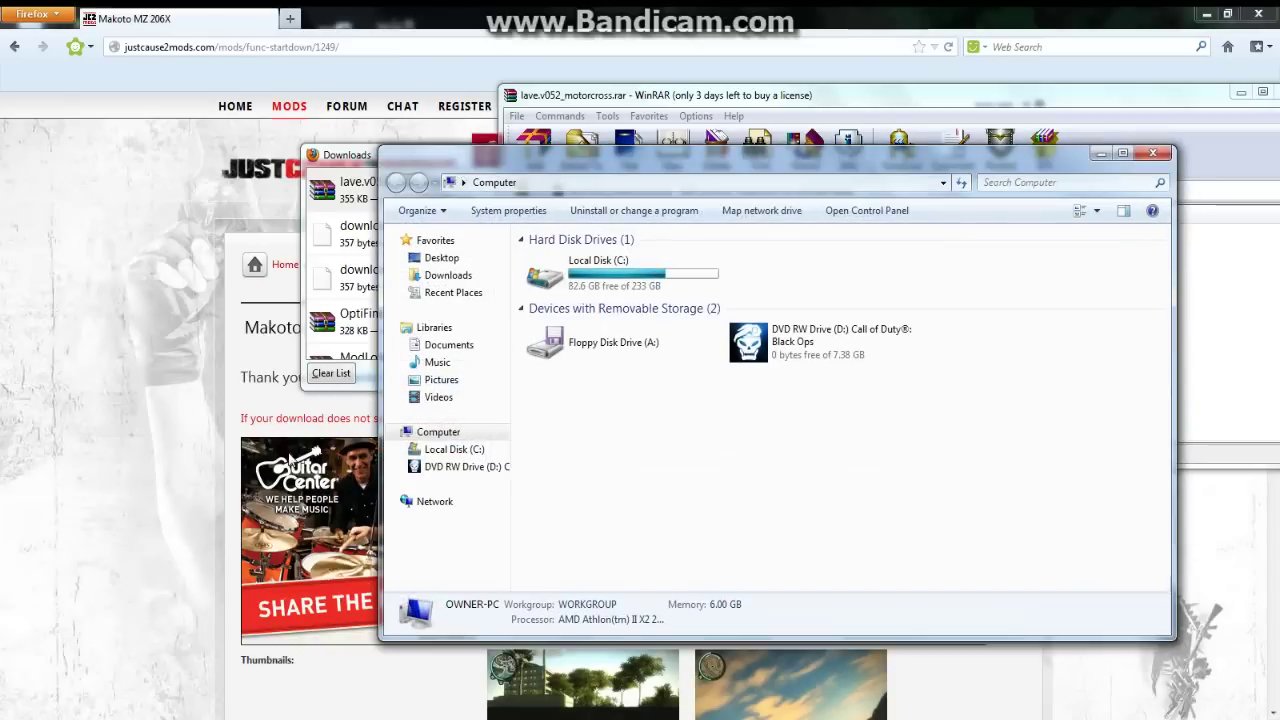
double_click(641, 277)
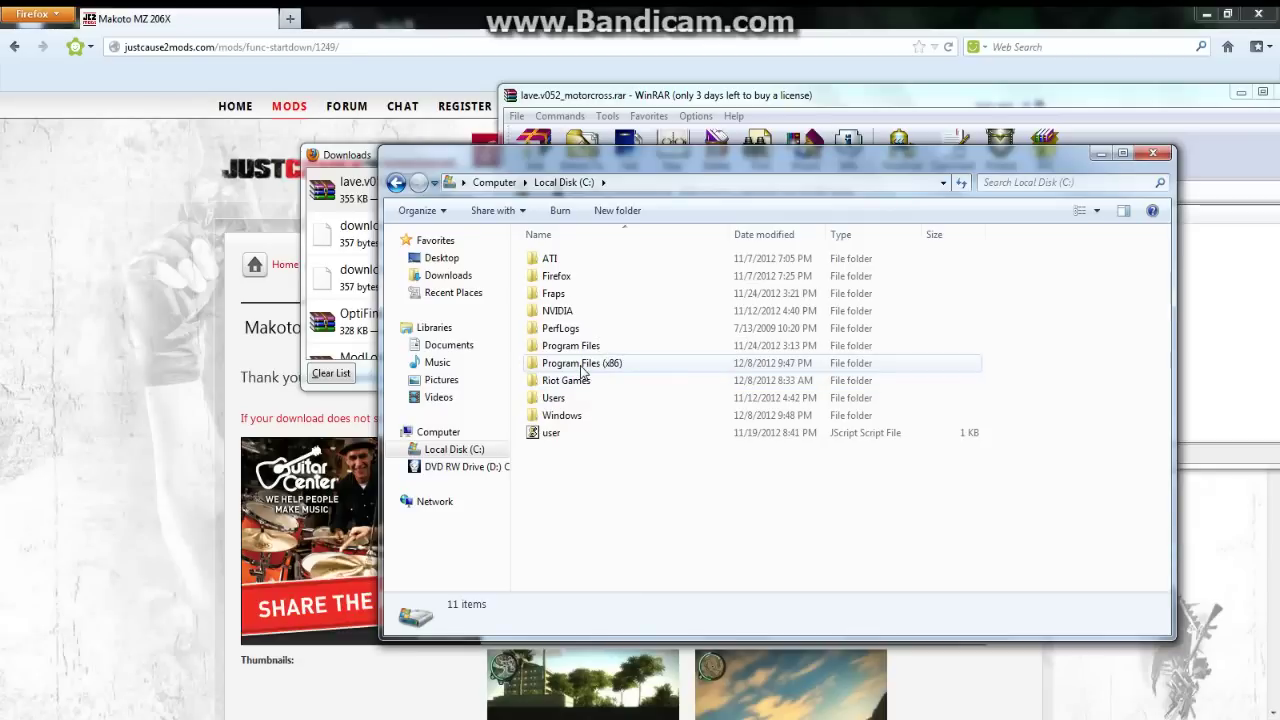
double_click(582, 363)
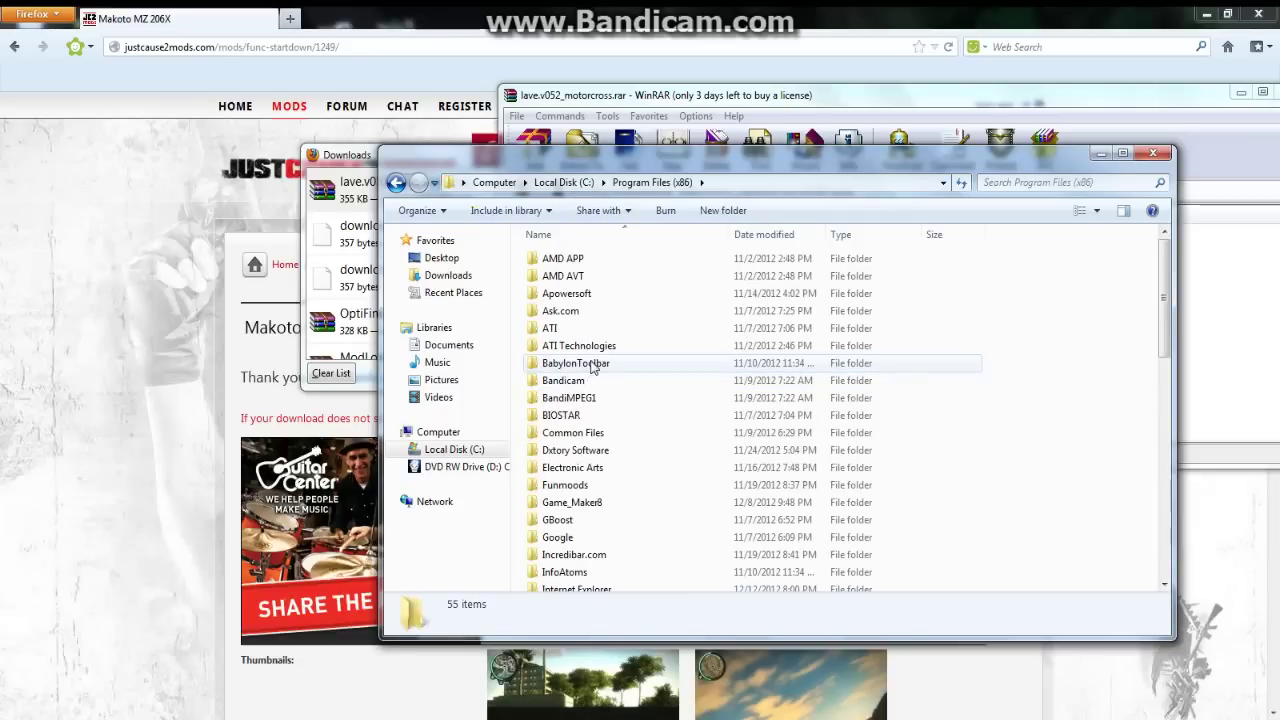
scroll(640, 348, "down", 12)
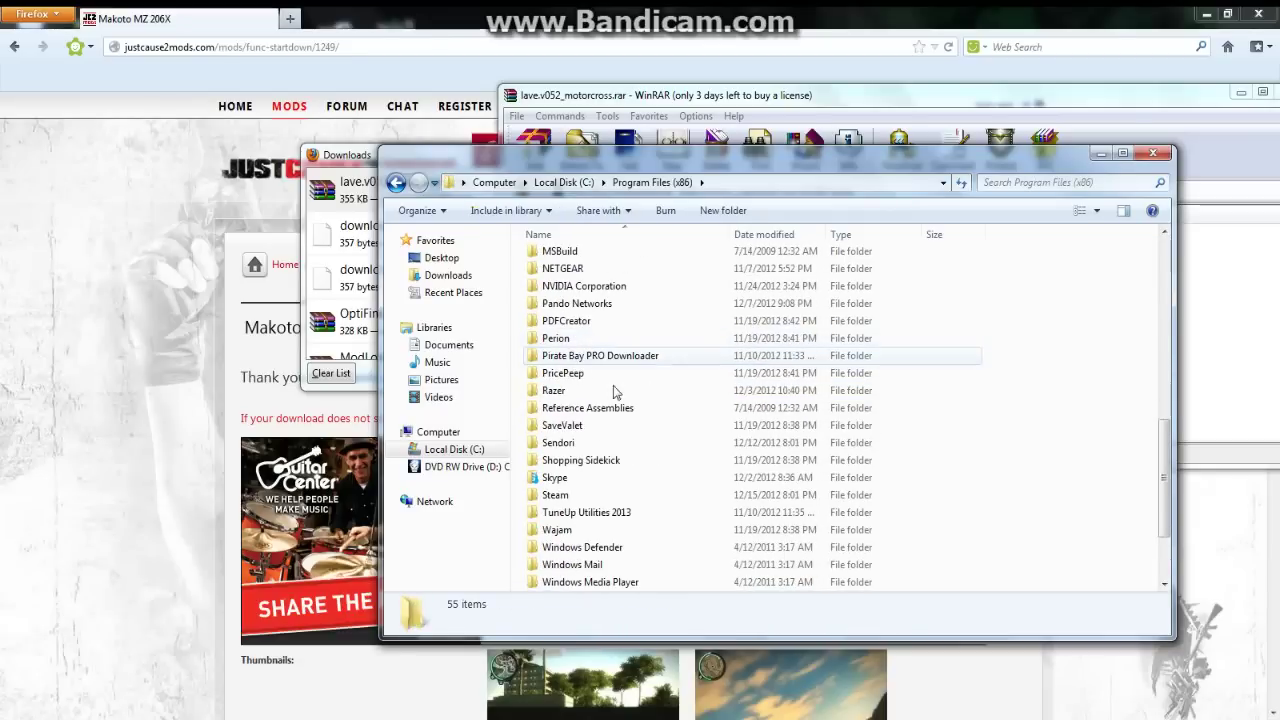
double_click(598, 494)
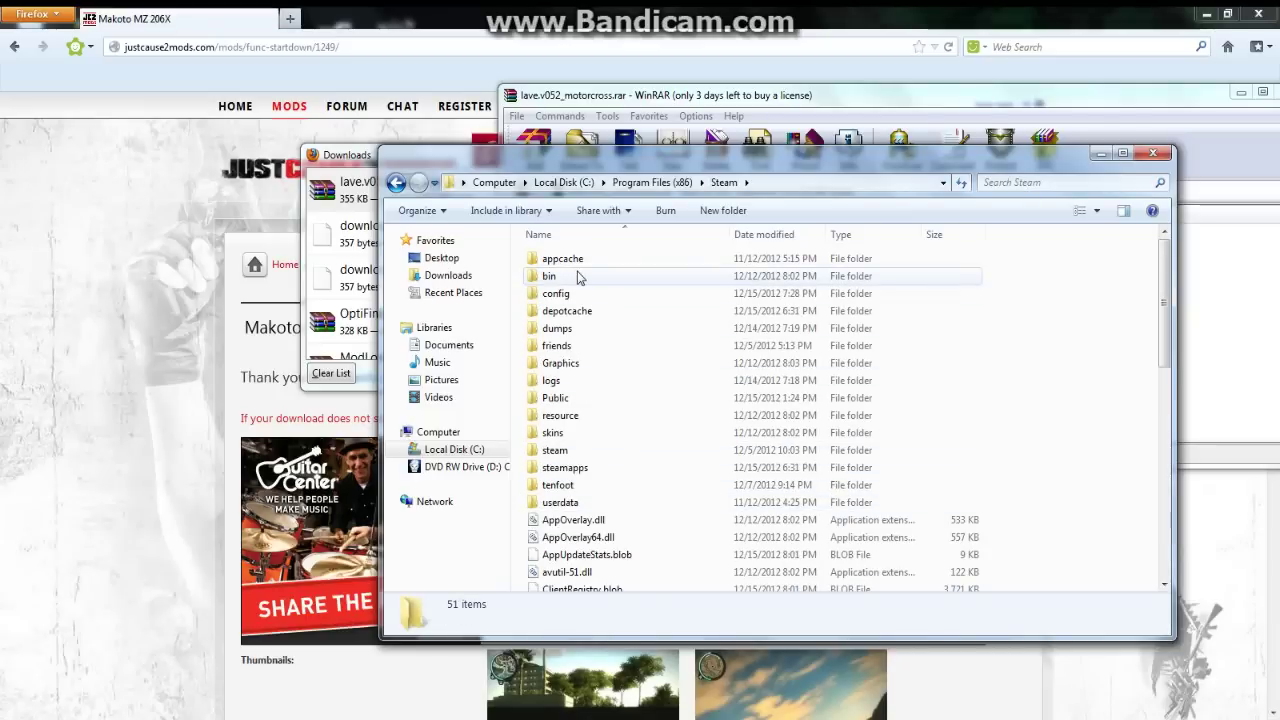
double_click(594, 470)
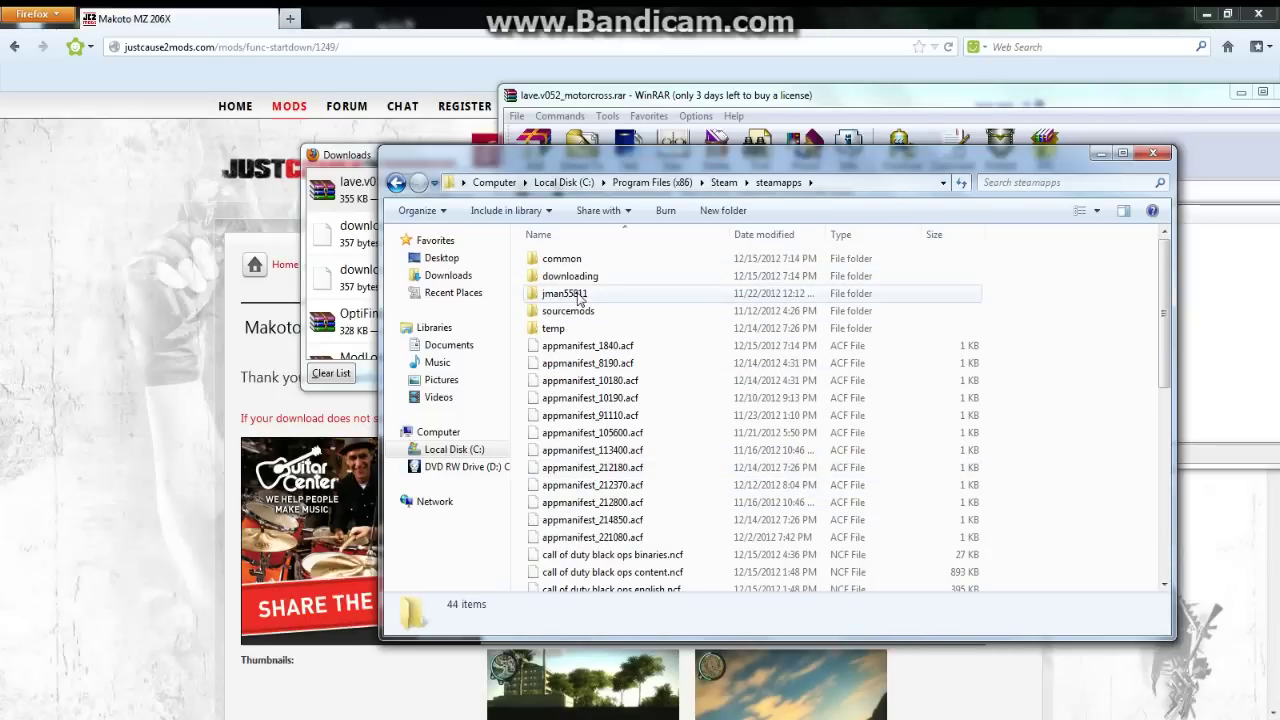
double_click(573, 263)
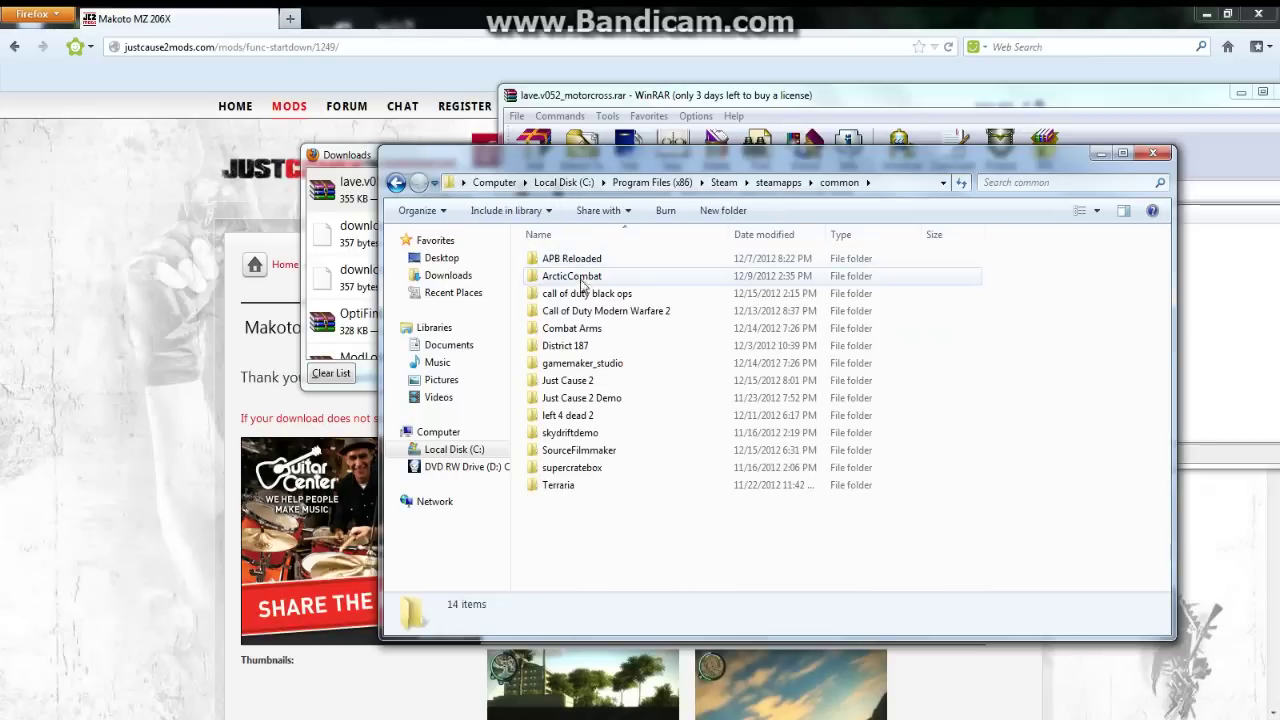
double_click(590, 384)
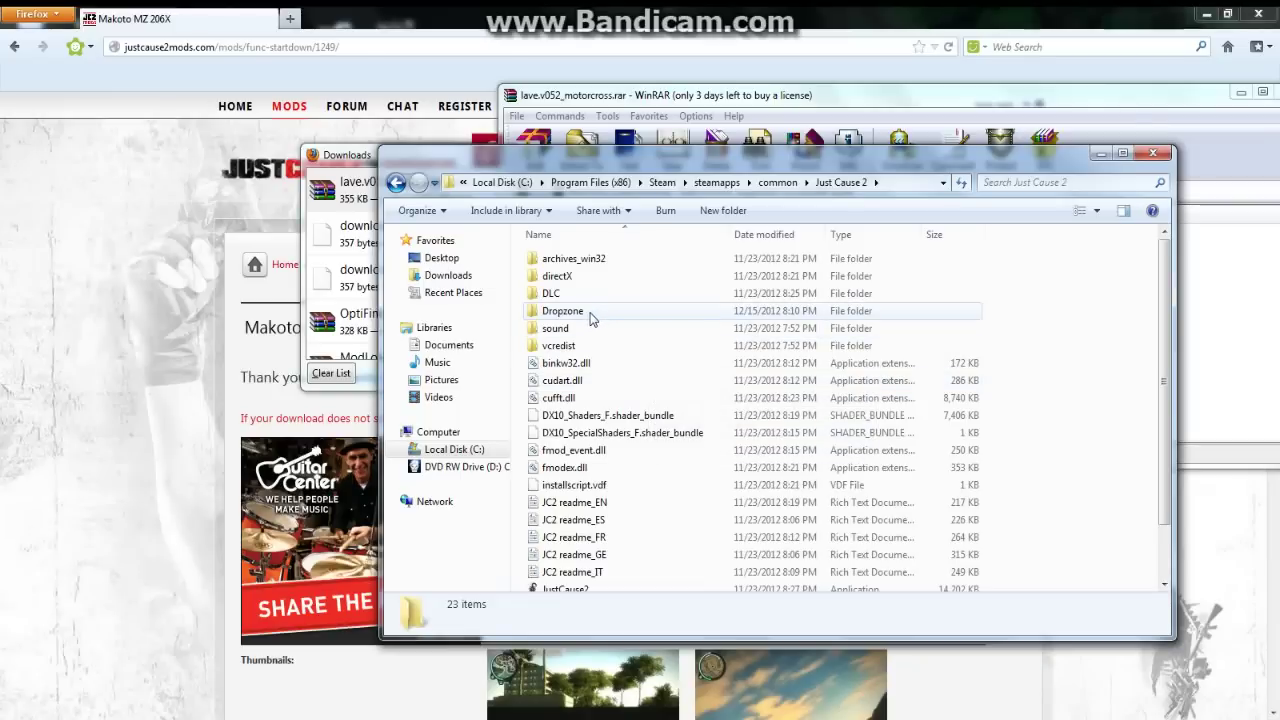
right_click(1074, 281)
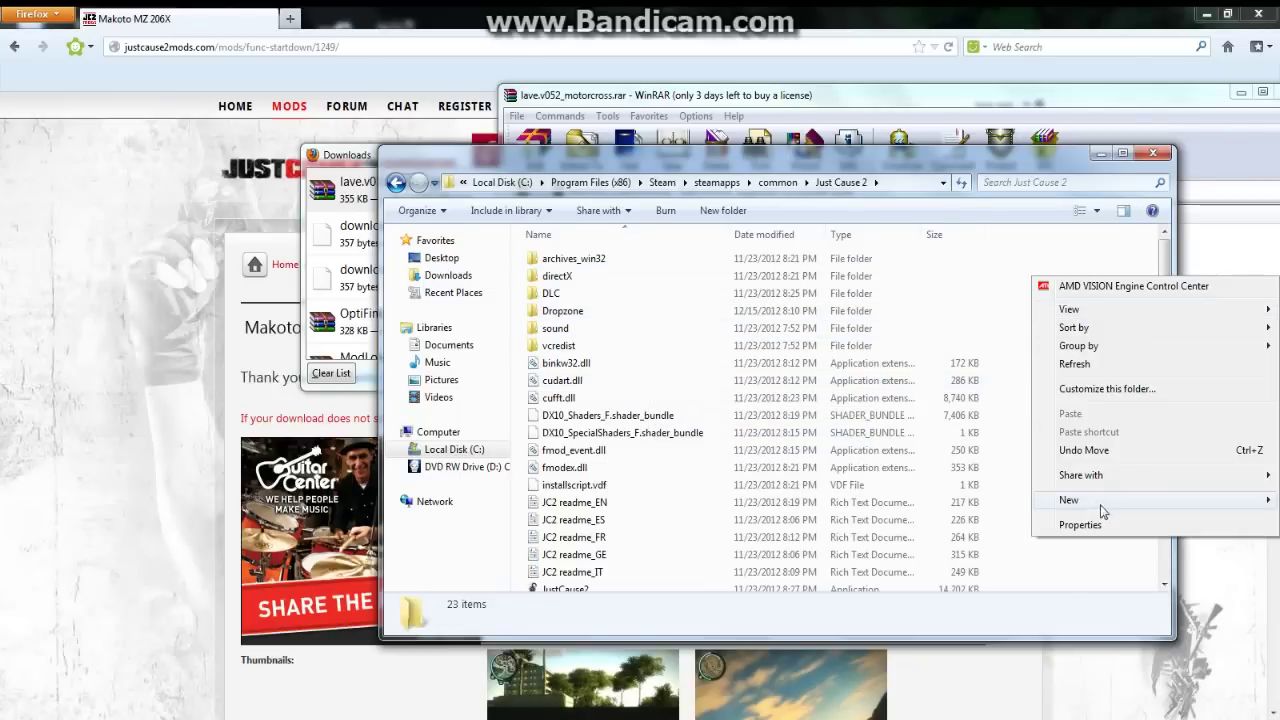
mouse_move(1103, 500)
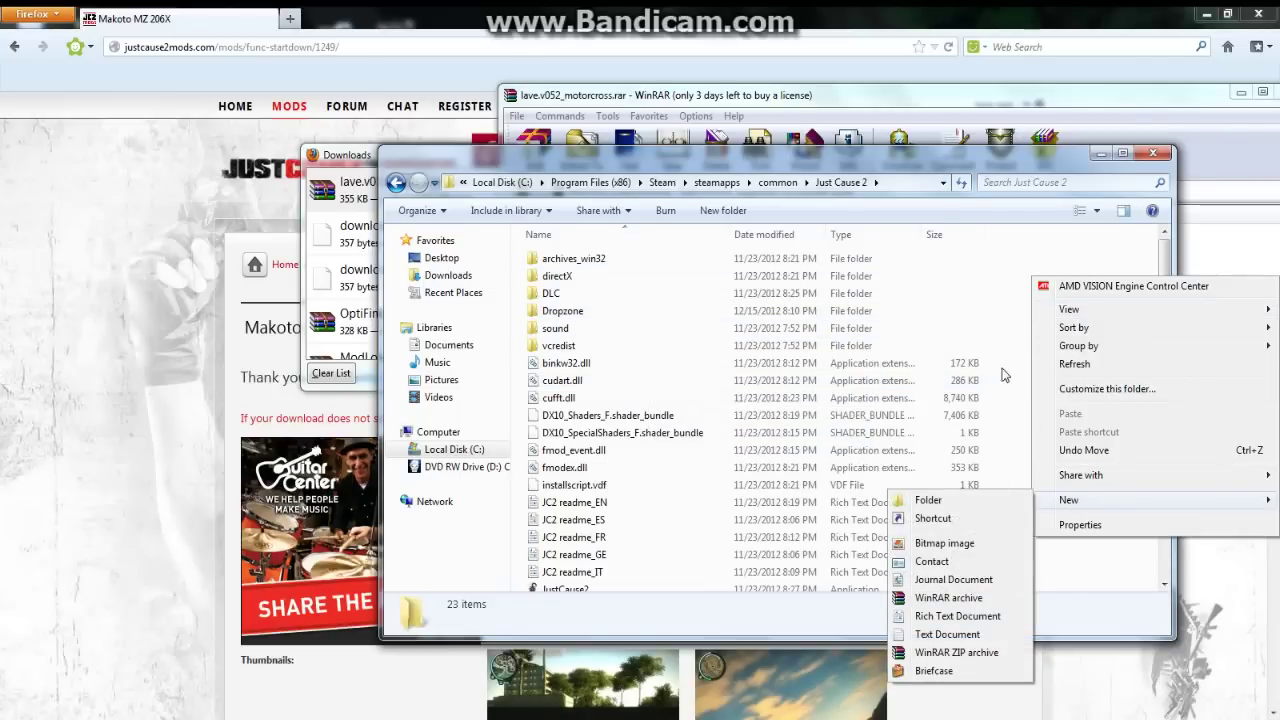
left_click(1033, 256)
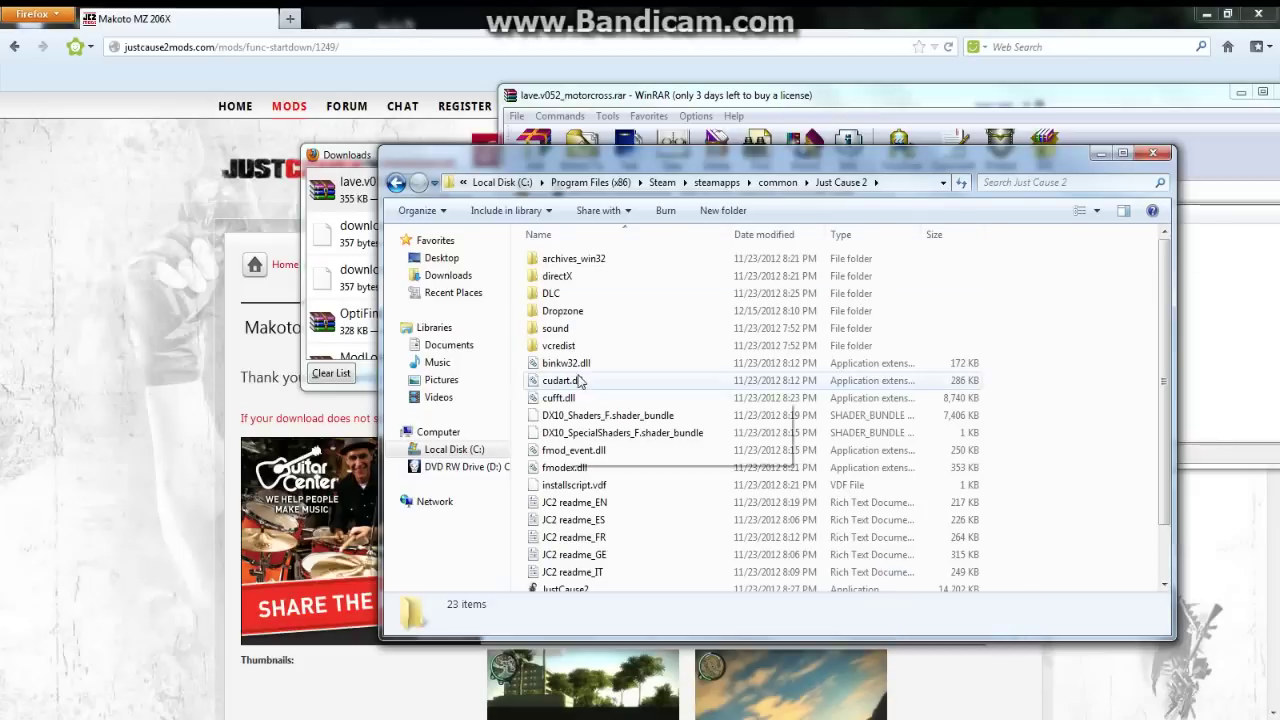
- Open the Dropzone folder and extract lave.v052_motorcross.eez from the WinRAR archive into it
double_click(617, 312)
left_click_drag(692, 156, 673, 283)
left_click(610, 254)
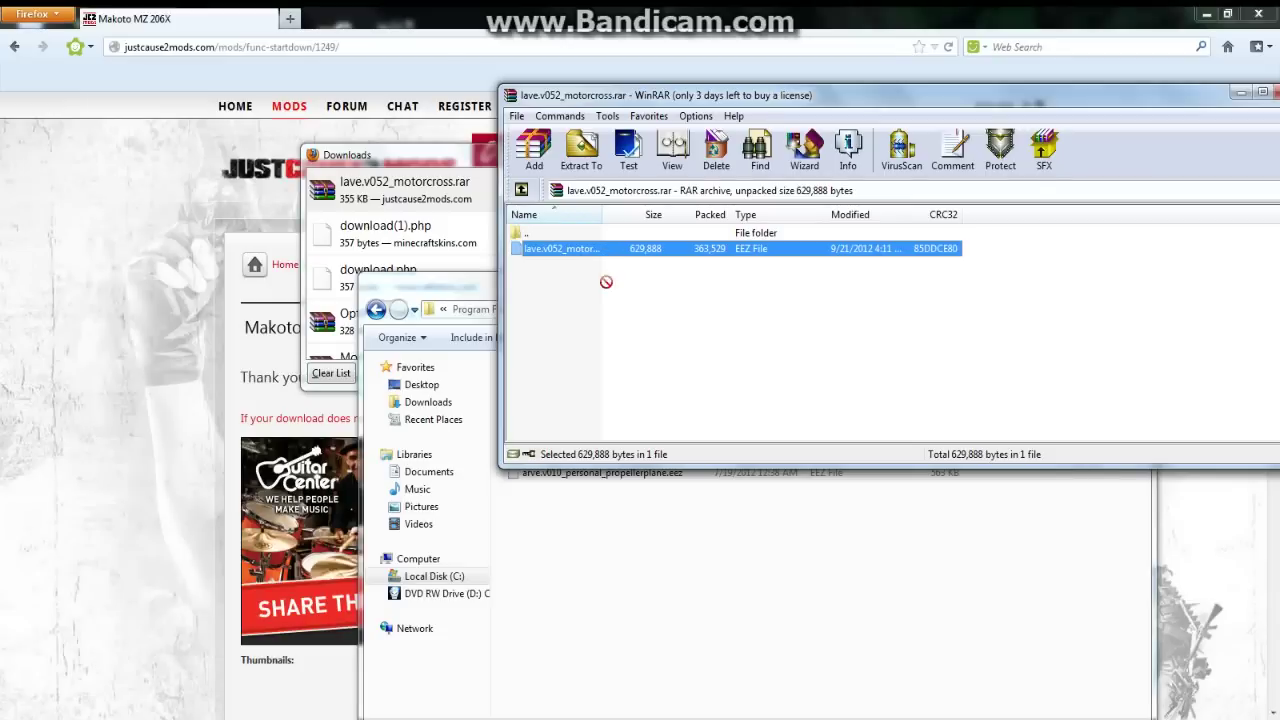
left_click_drag(632, 495, 620, 530)
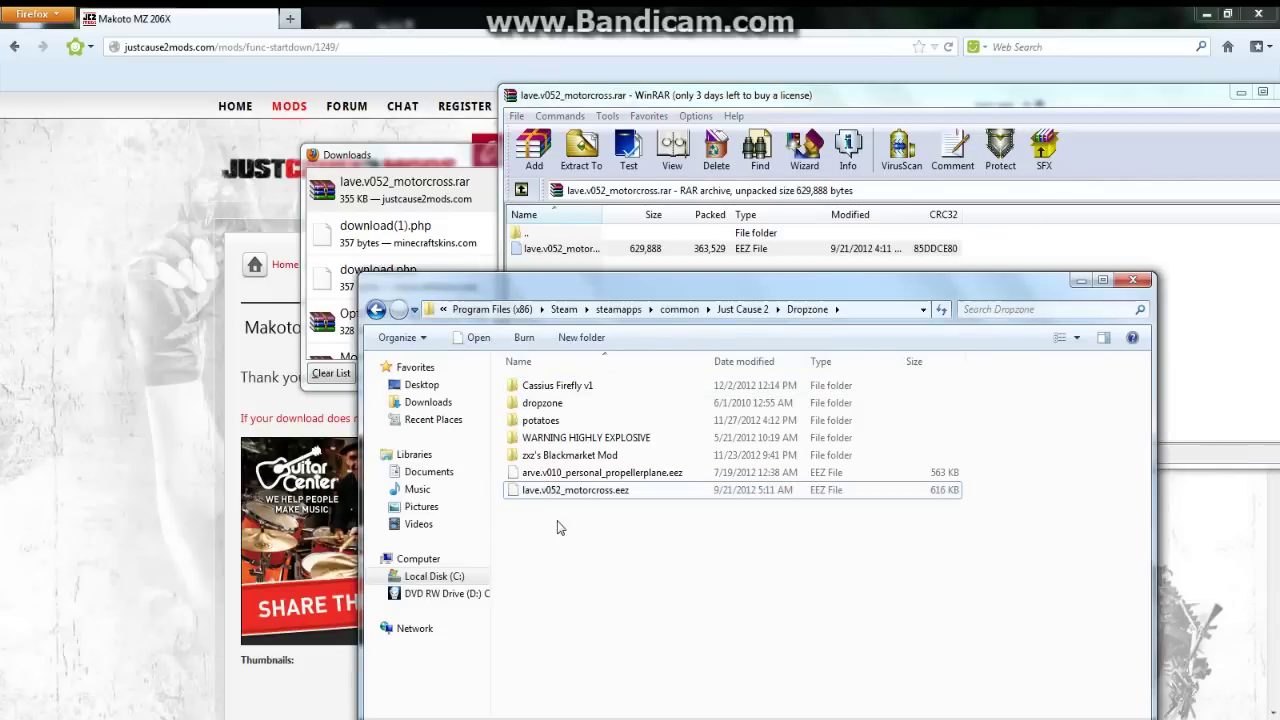
- Close the Dropzone folder, the WinRAR archive, the downloads list and the web browser
left_click_drag(612, 292, 501, 185)
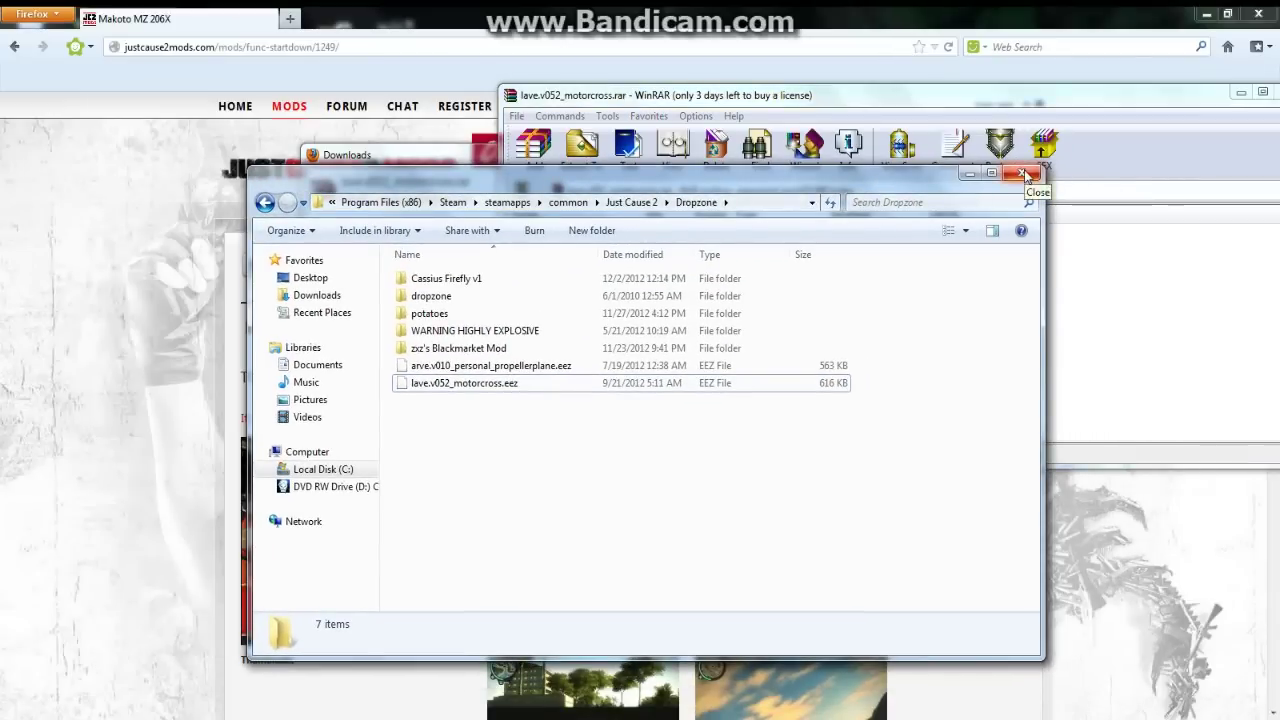
left_click(1024, 173)
left_click_drag(995, 95, 823, 74)
left_click(1117, 81)
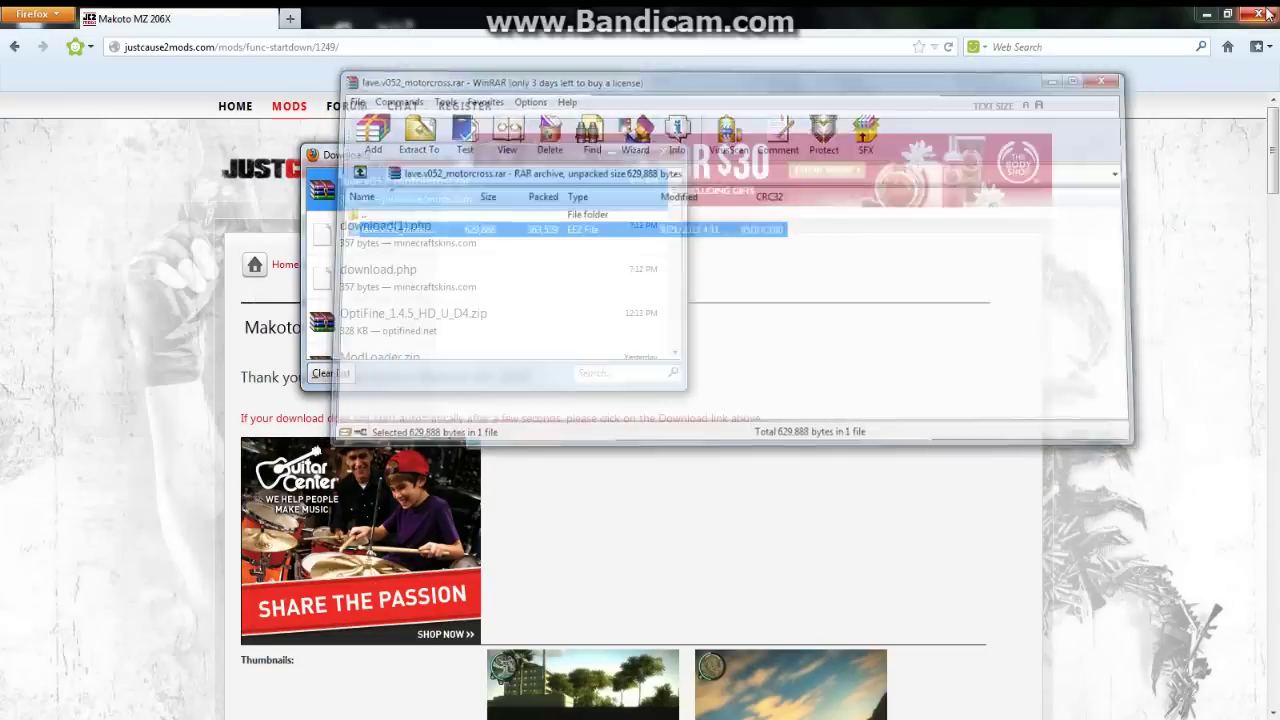
left_click(670, 152)
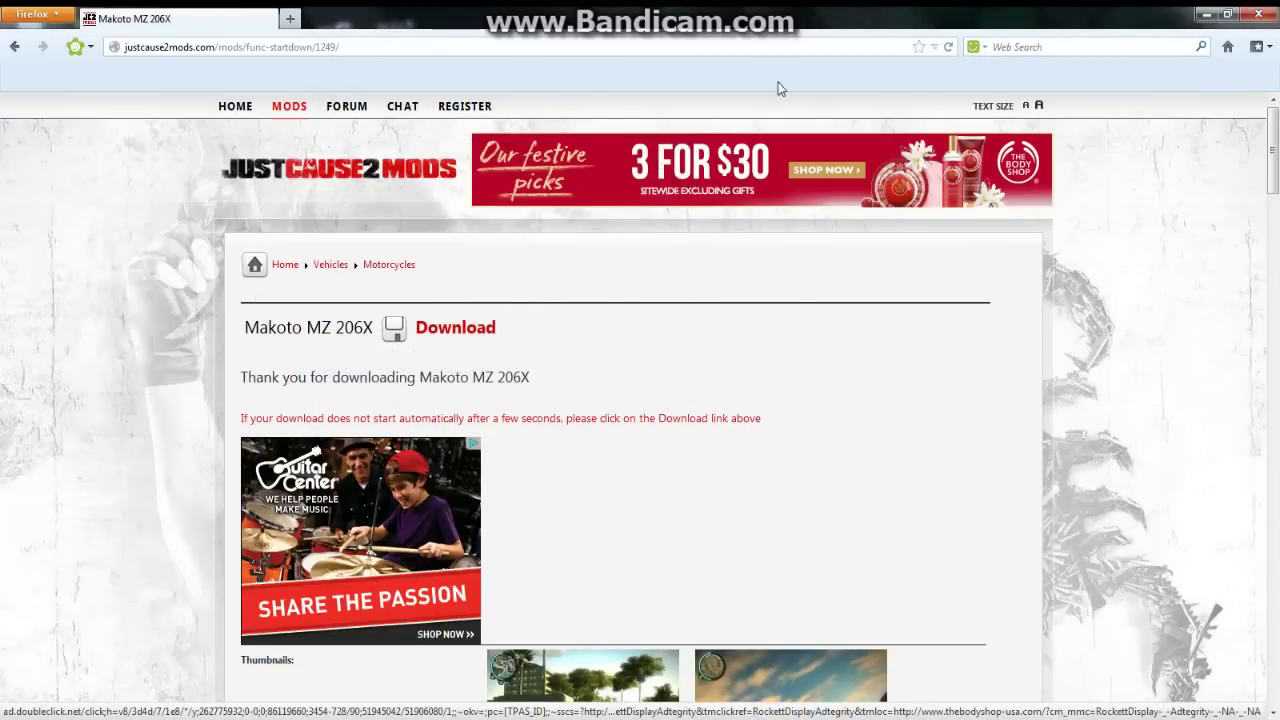
left_click(1254, 12)
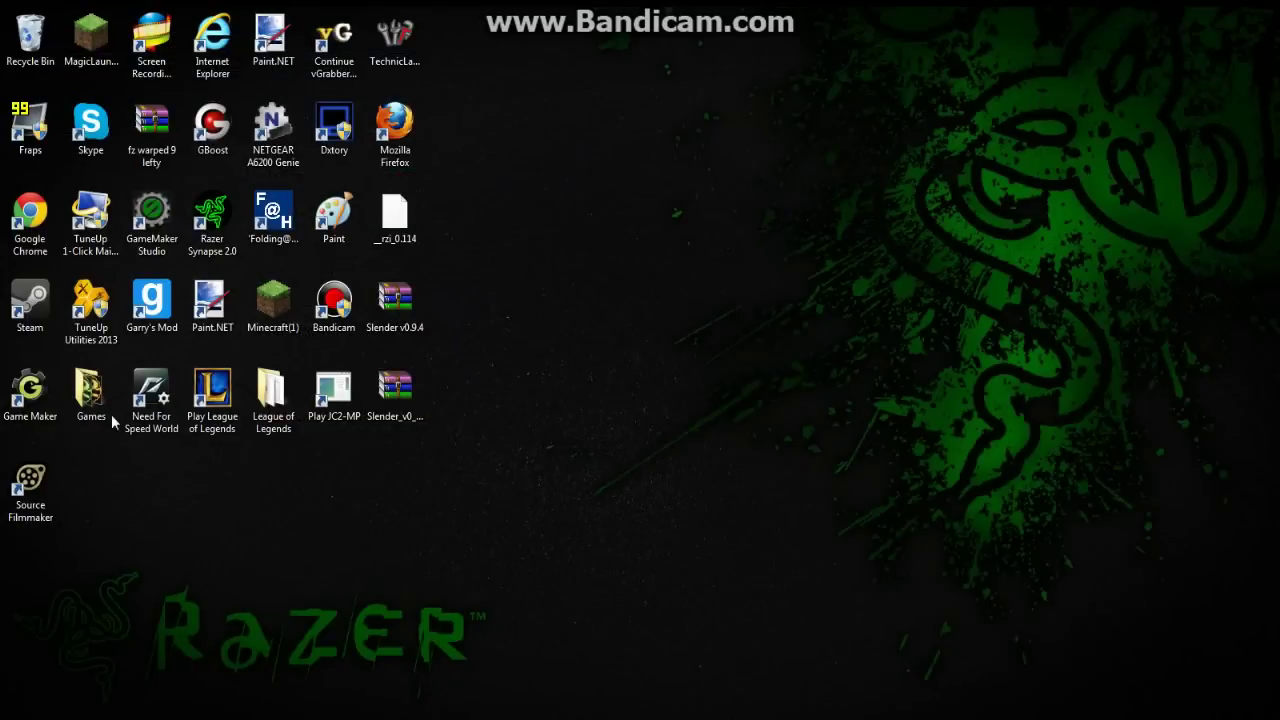
- Launch Just Cause 2 from the Games folder on the desktop
double_click(91, 395)
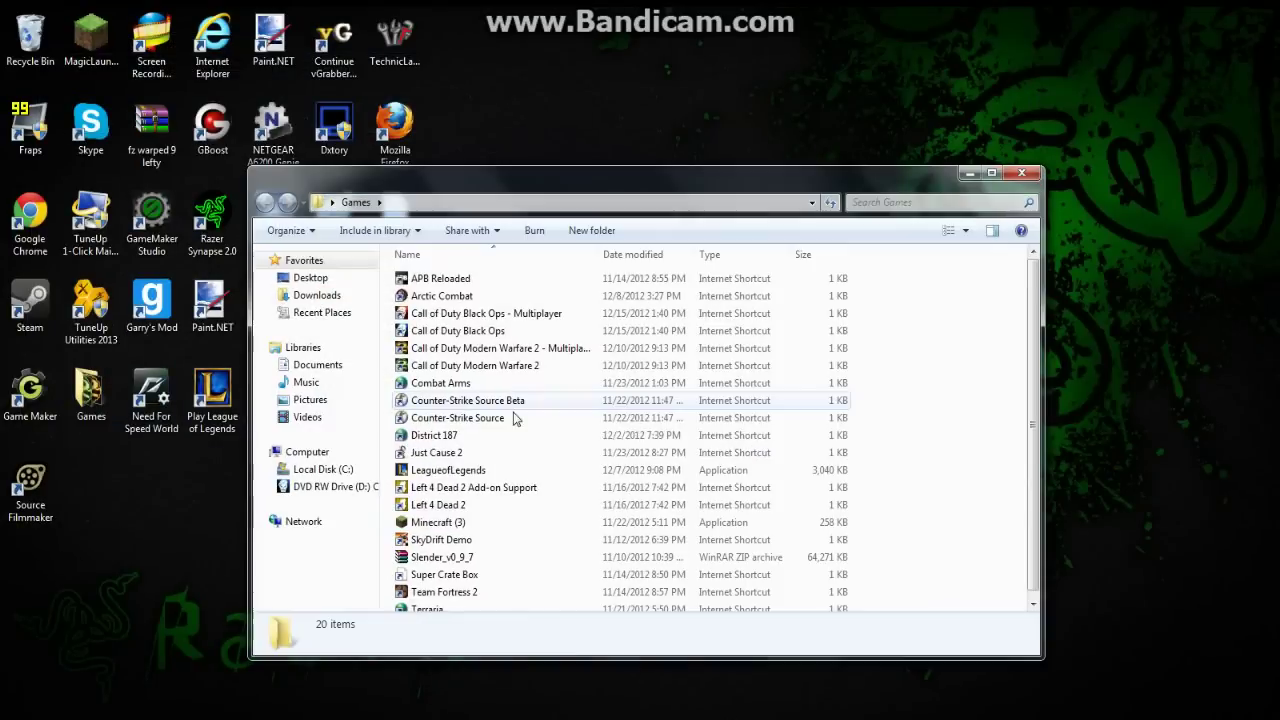
left_click(427, 453)
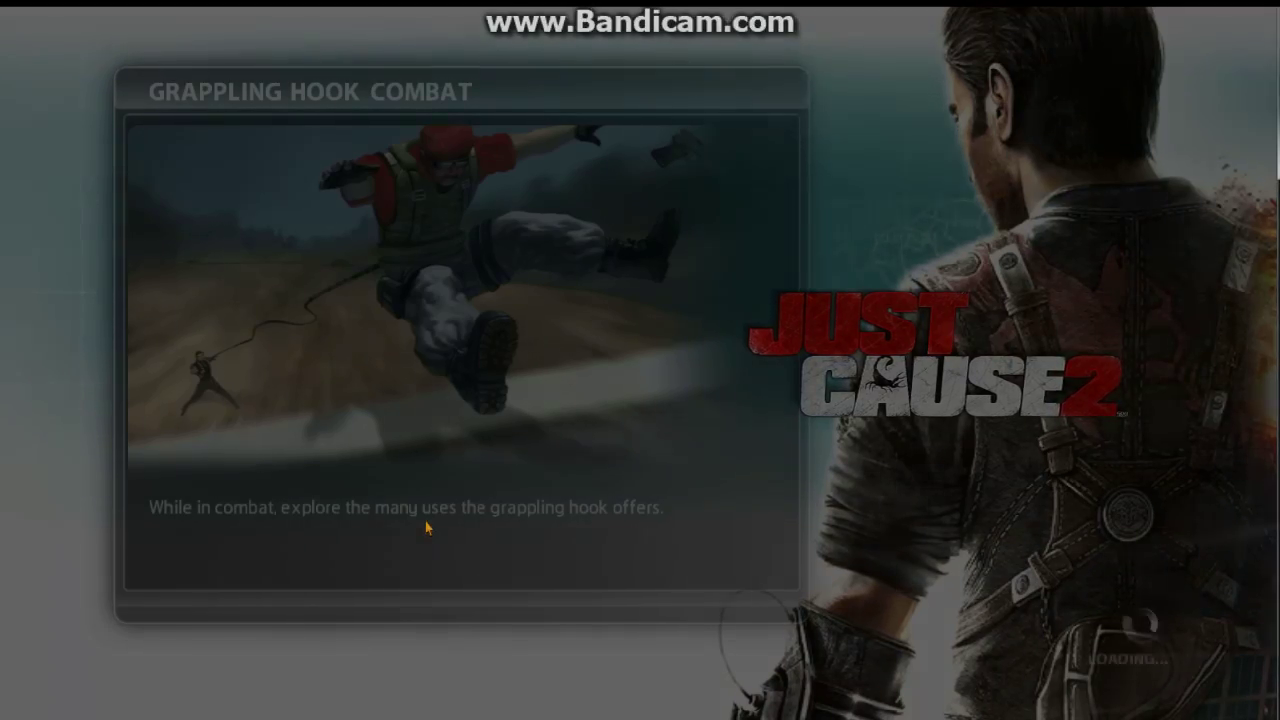
key("w")
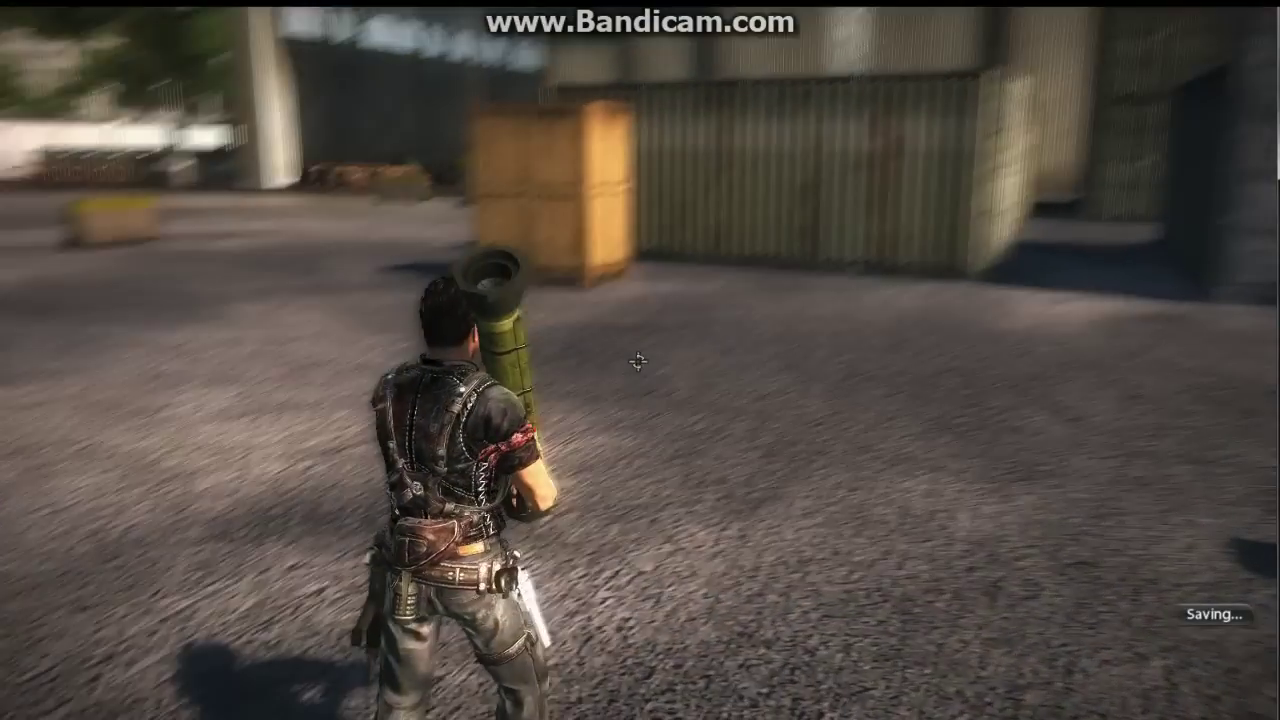
- Open the Black Market and enter its Vehicles section
key("s")
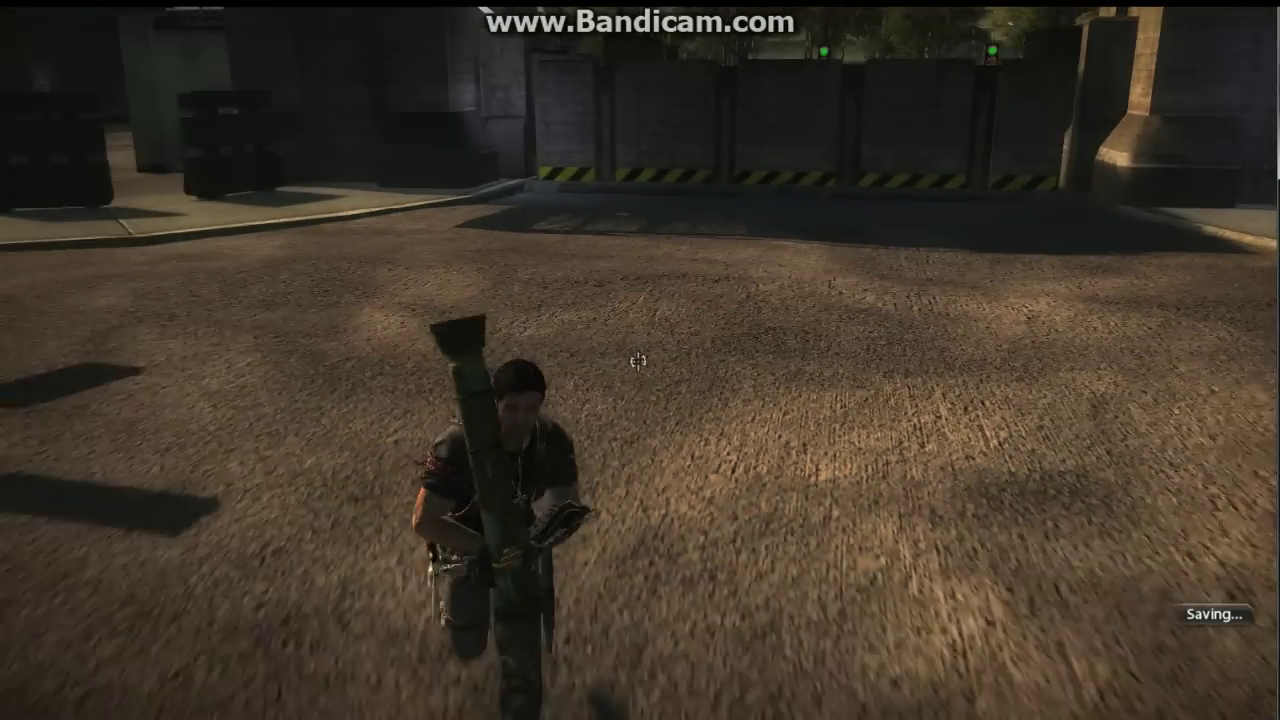
key("b")
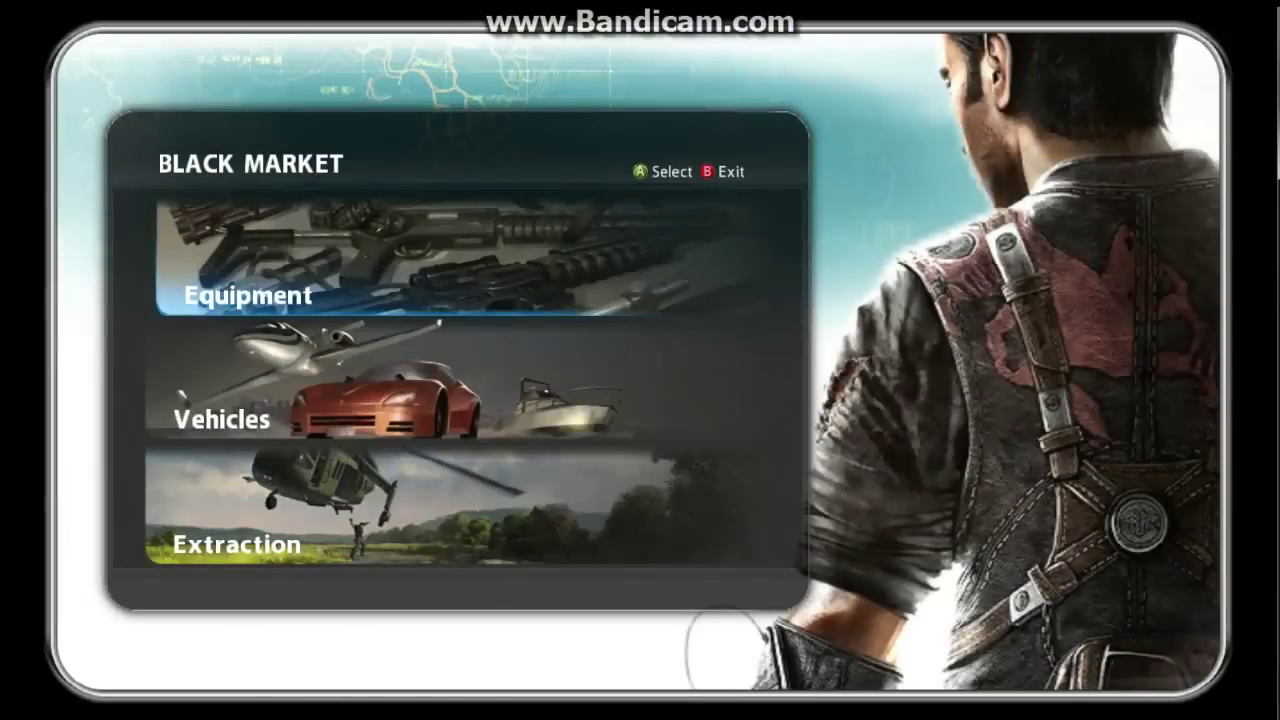
key("Down")
key("Return")
- Find the Makoto MZ 260X under LAND - BIKES in the vehicle list and buy it
key("Down")
key("Down")
key("Down")
key("Down")
key("Down")
key("Down")
key("Down")
key("Down")
key("Down")
key("Down")
key("Down")
key("Down")
key("Down")
key("Down")
key("Down")
key("Down")
key("Down")
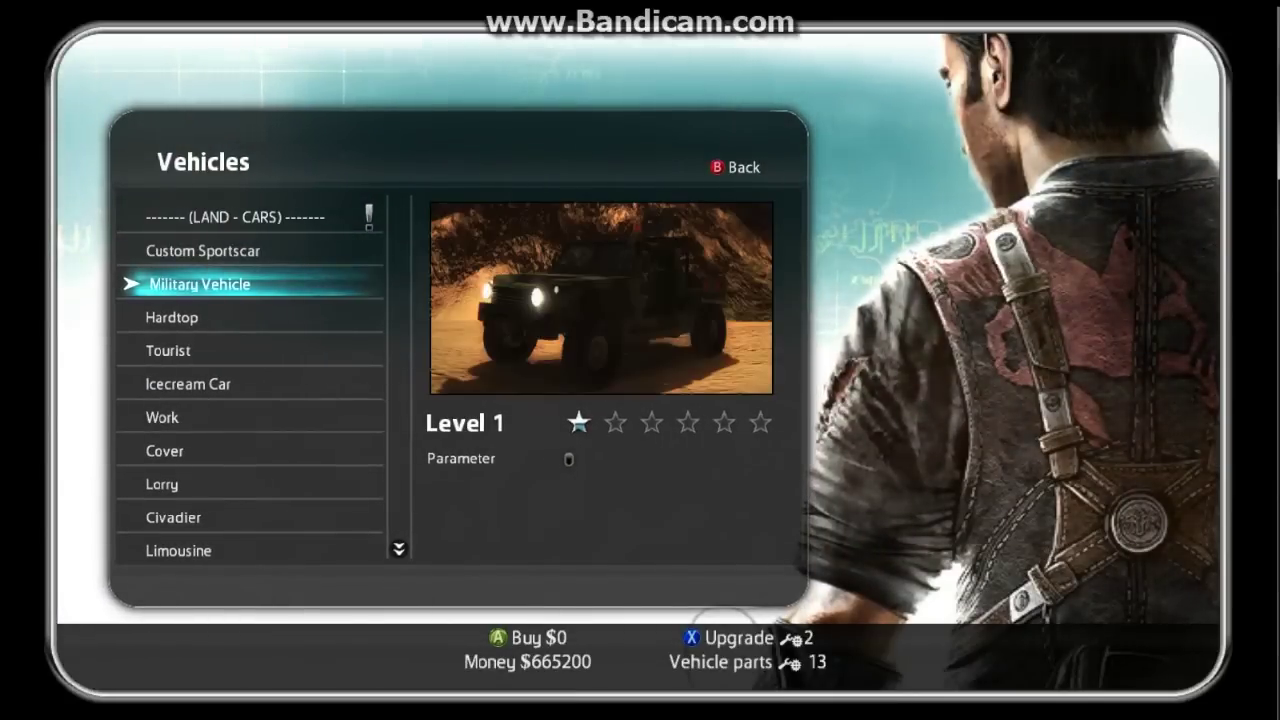
key("Down")
key("Down")
key("Down")
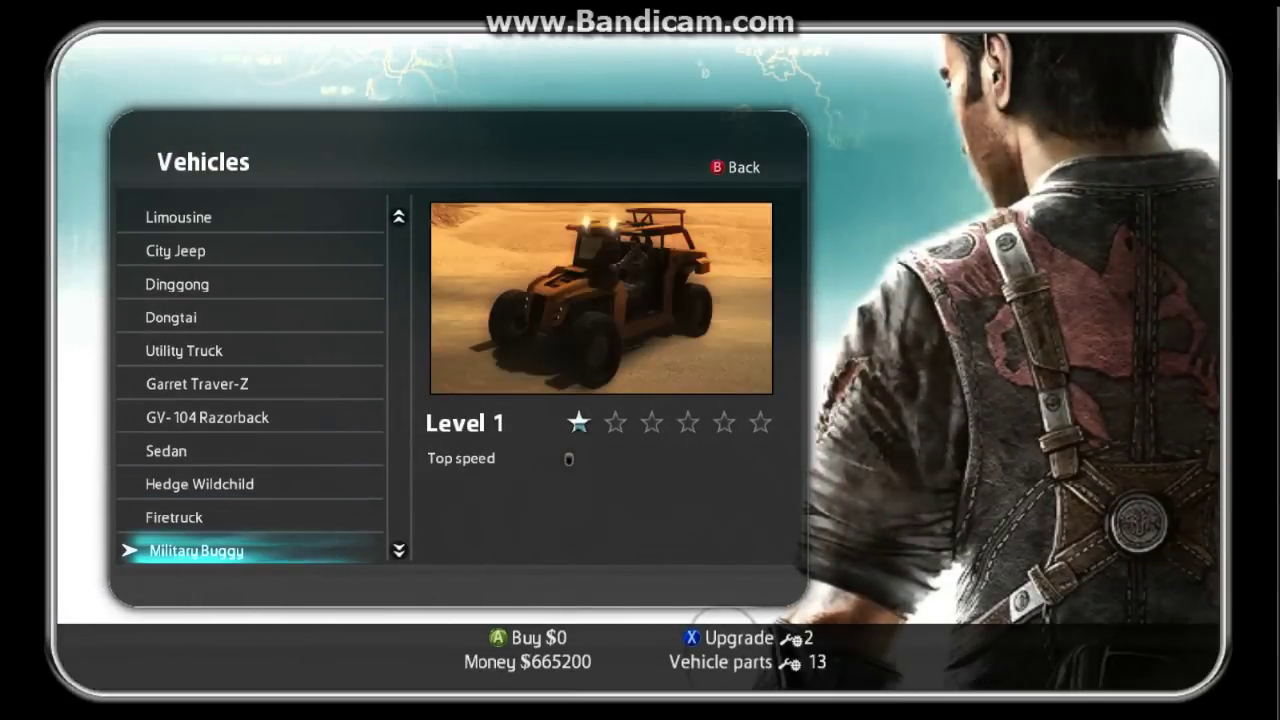
key("Down")
key("Down")
key("Down")
key("Down")
key("Down")
key("Down")
key("Down")
key("Down")
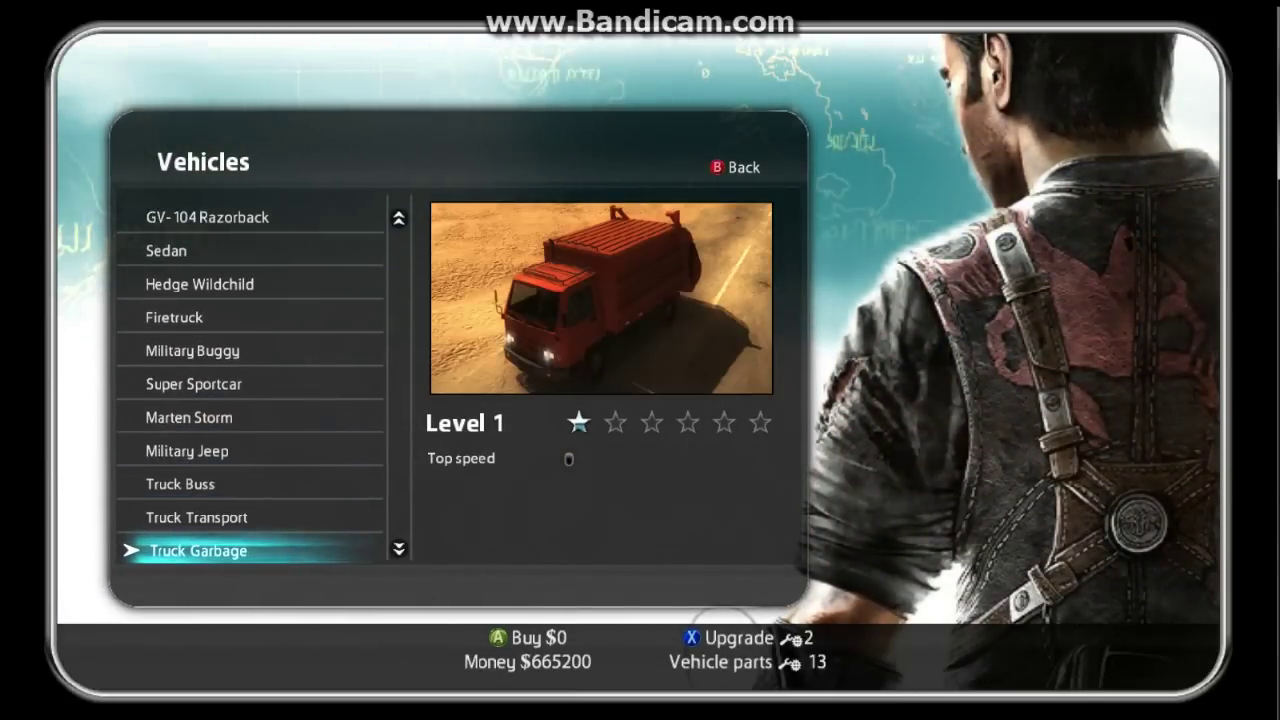
key("Down")
key("Down")
key("Down")
key("Down")
key("Down")
key("Down")
key("Down")
key("Down")
key("Down")
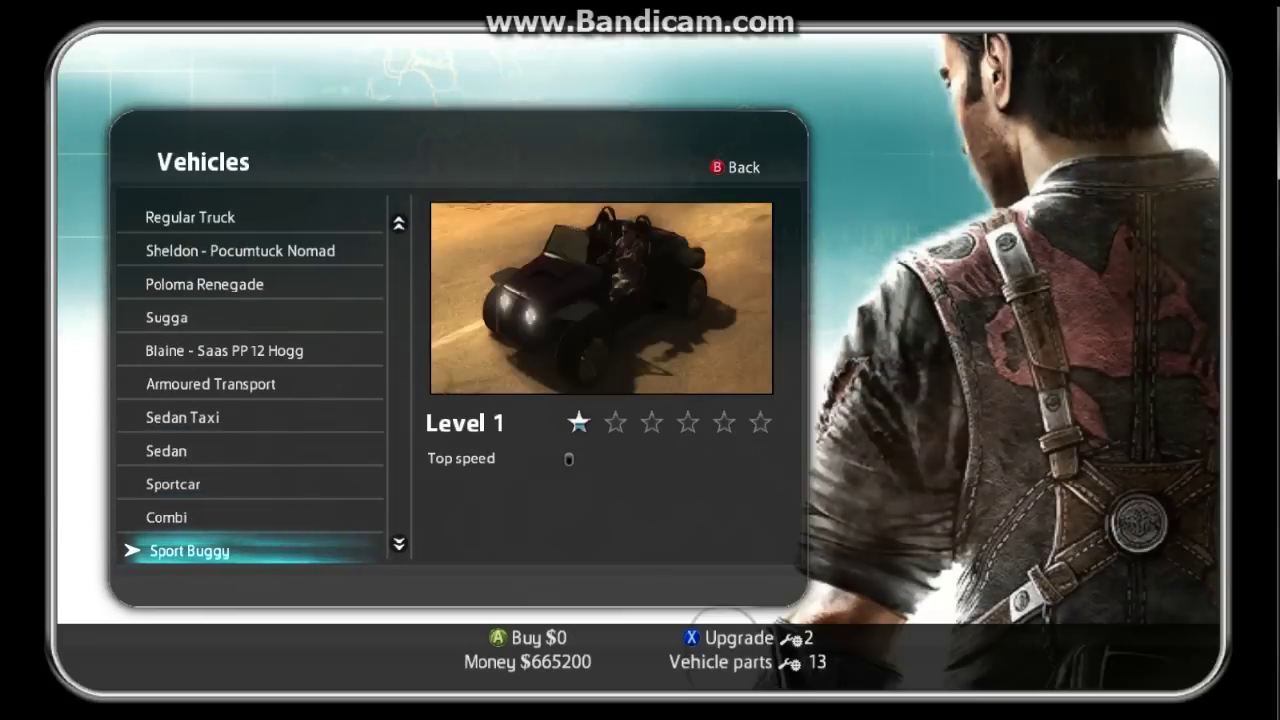
key("Down")
key("Down")
key("Down")
key("Down")
key("Down")
key("Down")
key("Down")
key("Down")
key("Down")
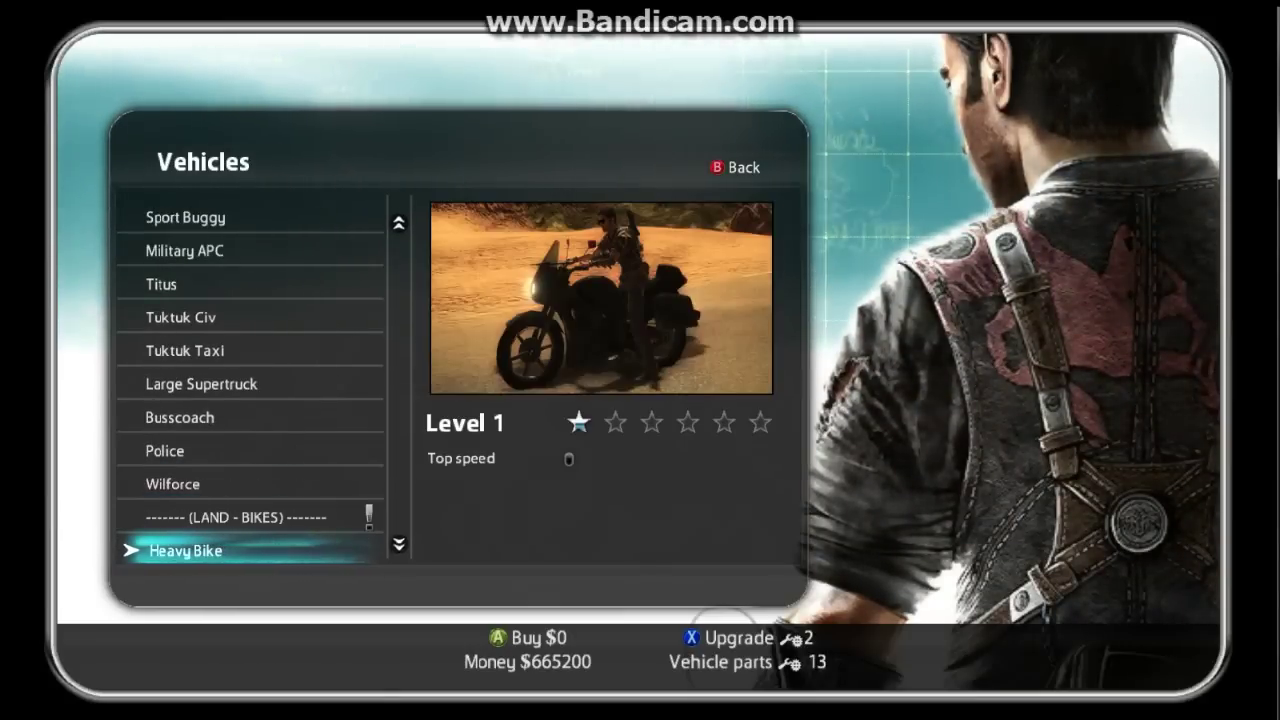
key("Down")
key("Down")
key("Down")
key("Down")
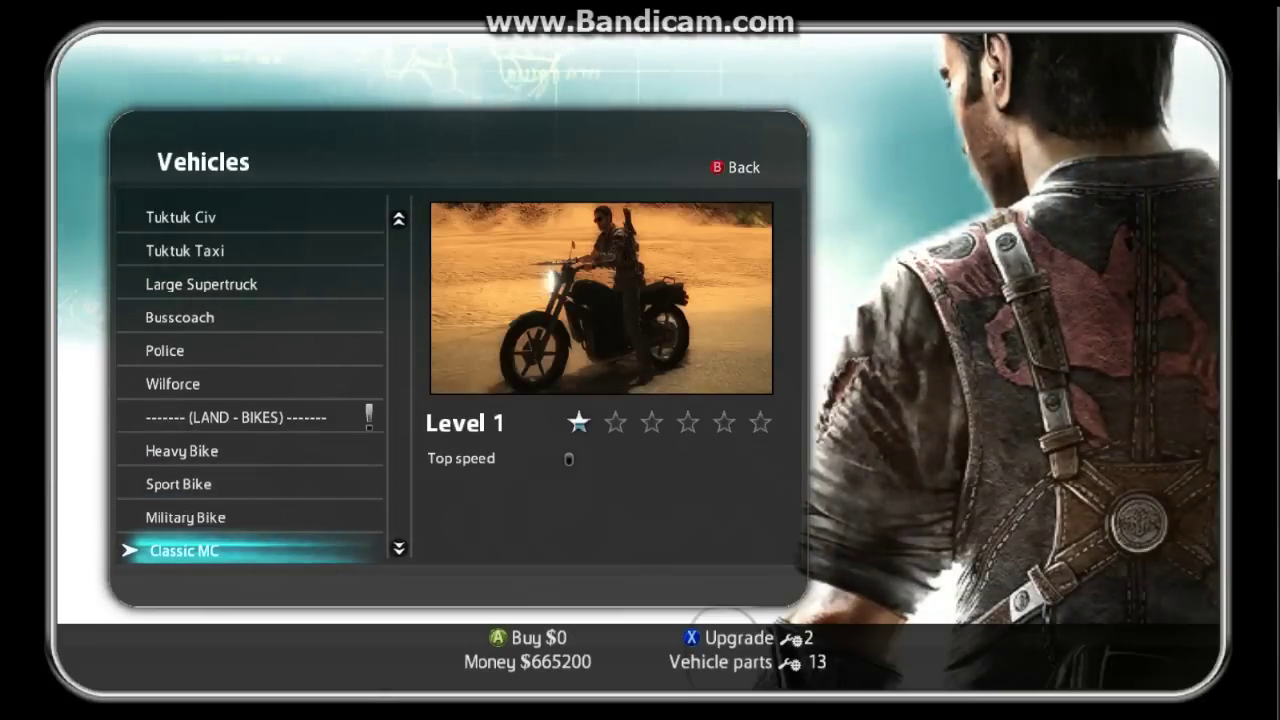
key("Down")
key("Down")
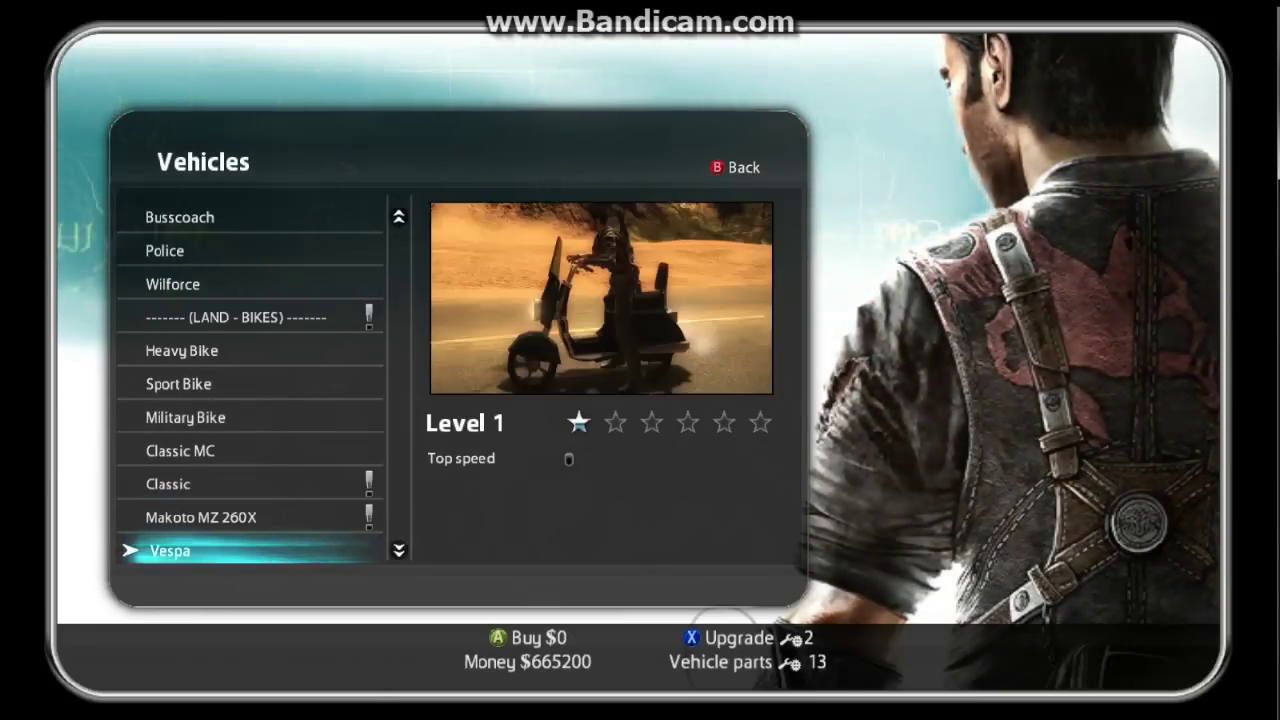
key("Up")
key("Down")
key("Down")
key("Down")
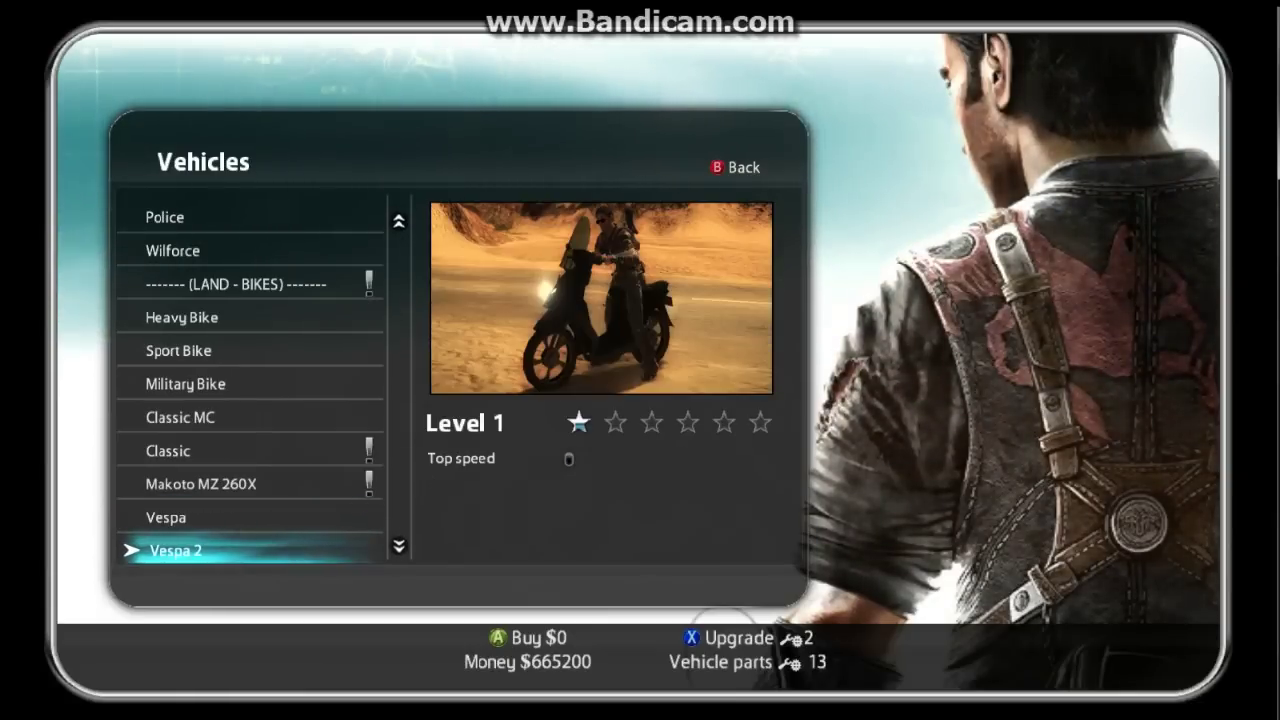
key("Up")
key("Return")
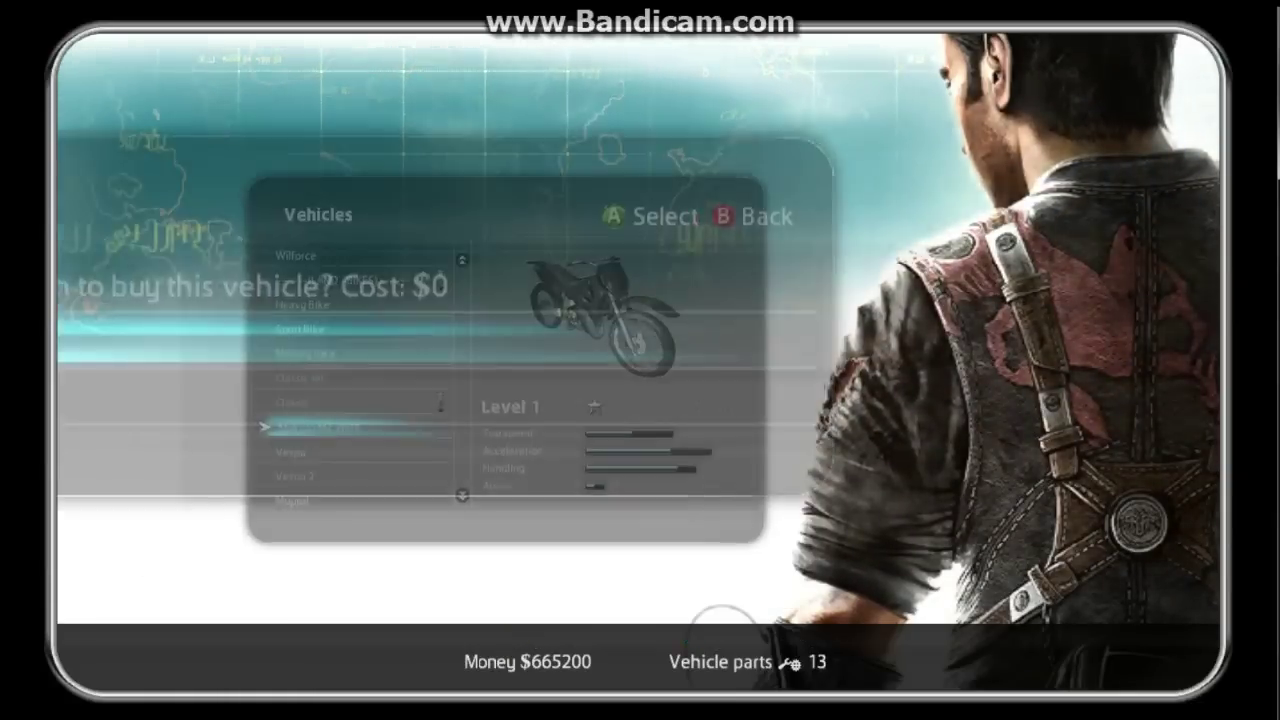
key("Return")
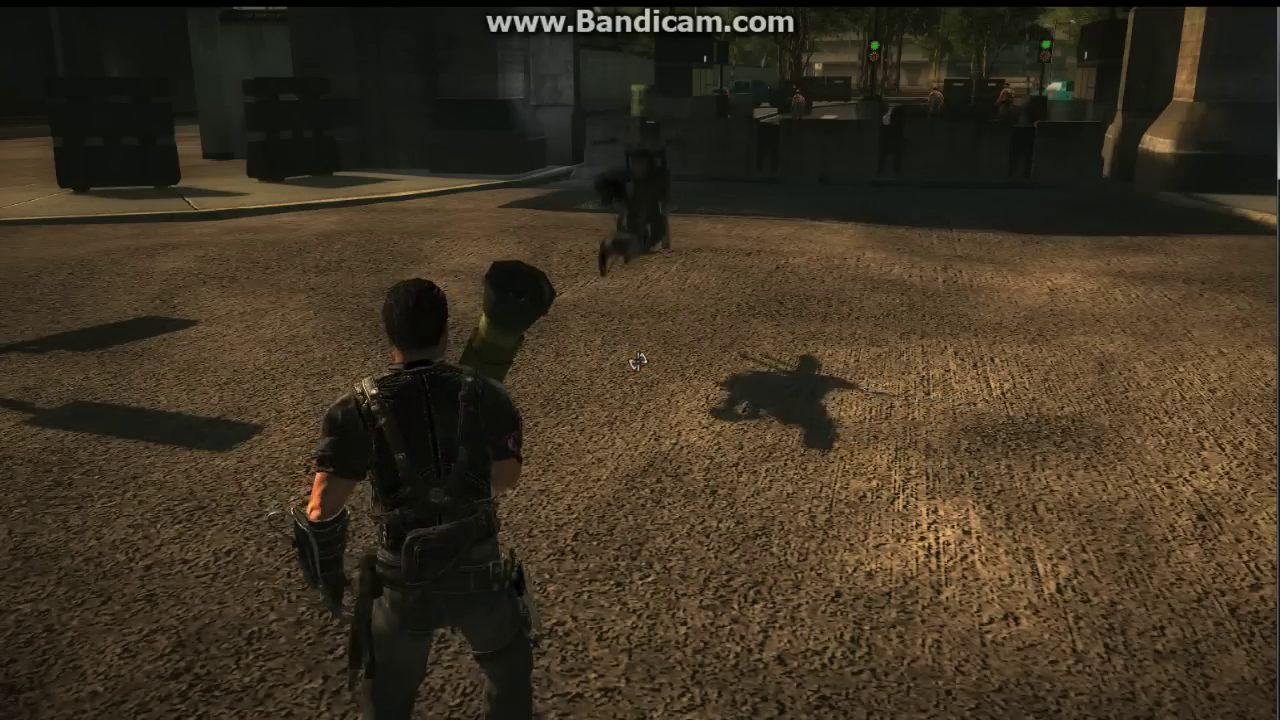
- Walk over to the delivered motorcycle and mount it
key("w")
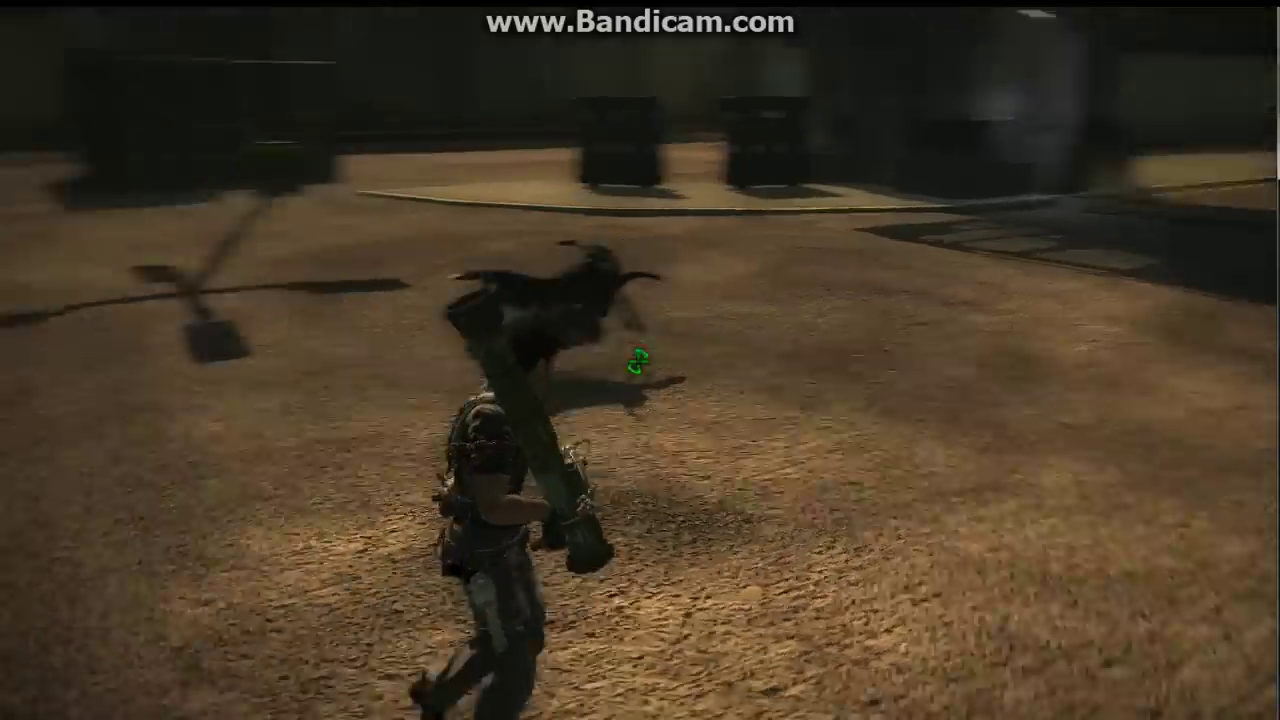
key("w")
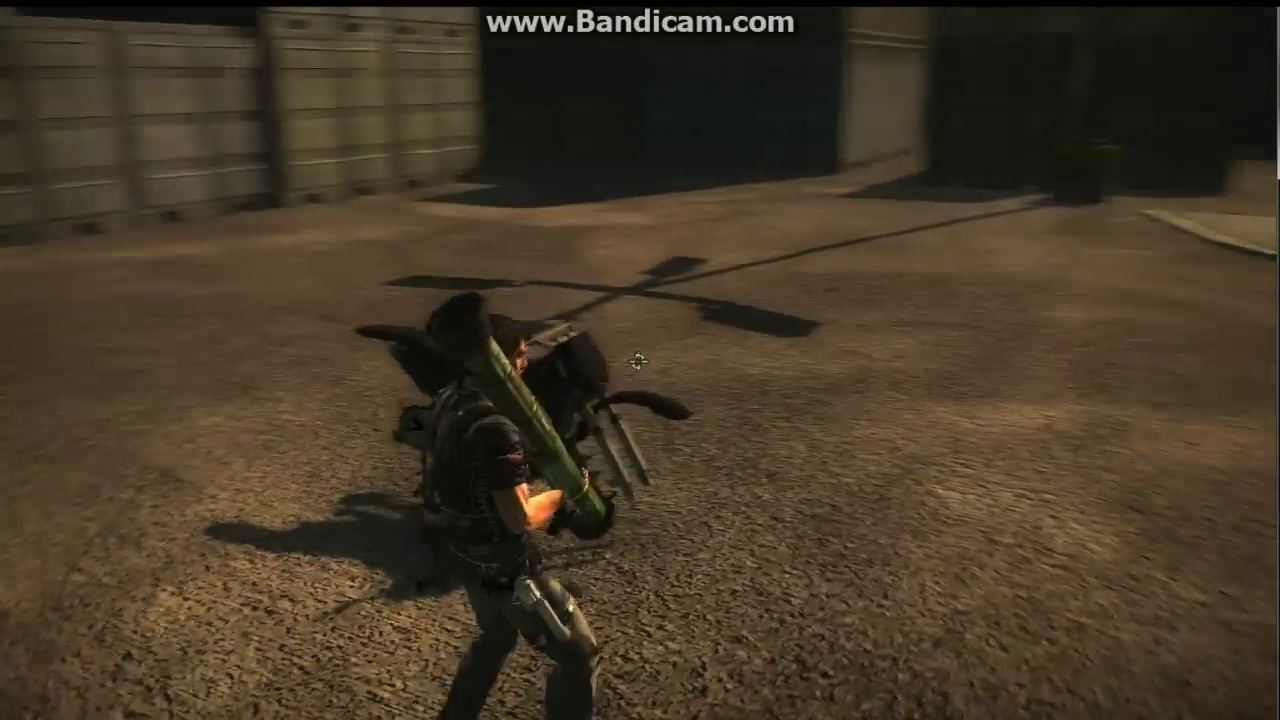
key("s")
key("w")
key("e")
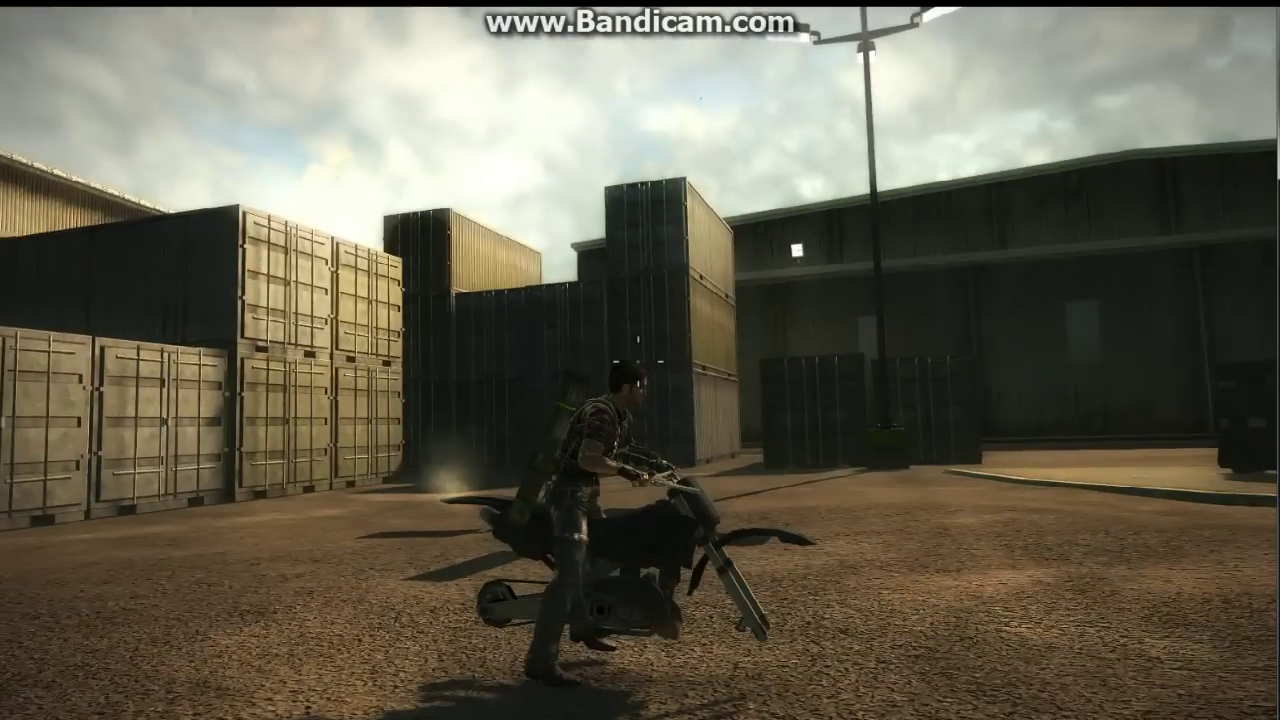
- Ride the motorcycle out of the container yard through the checkpoint and onto the road
key("w")
key("w")
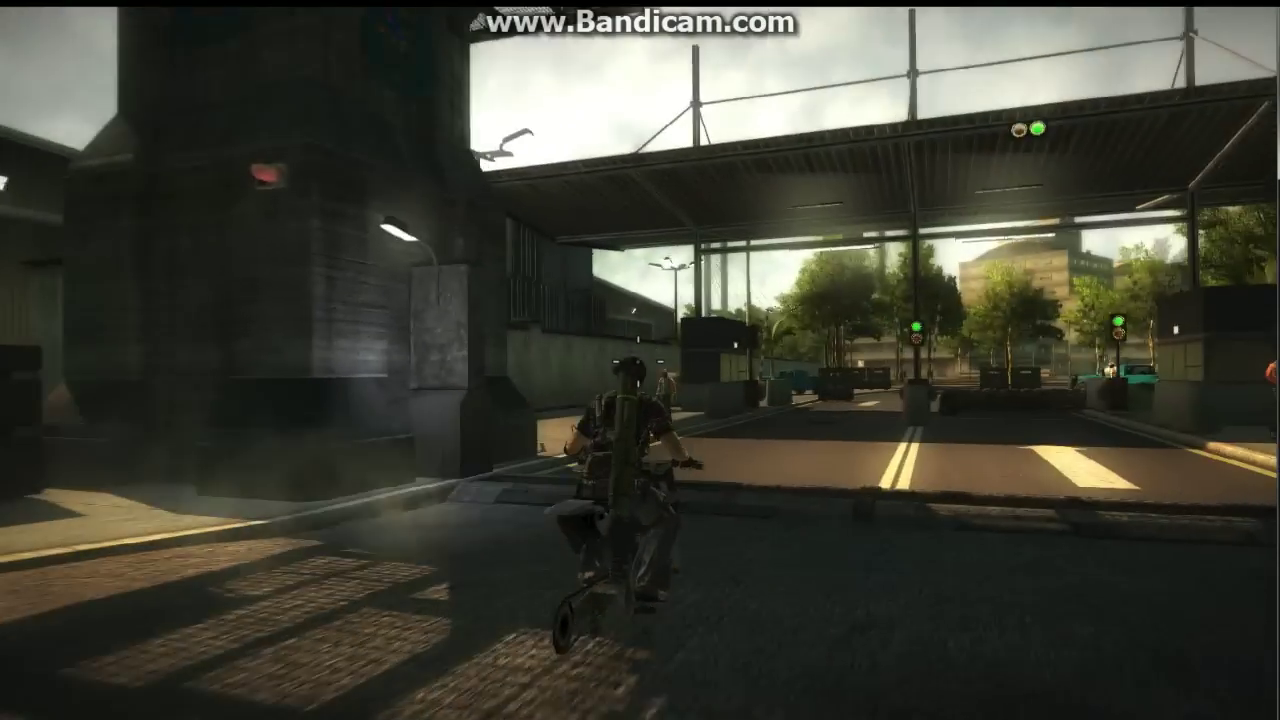
key("w")
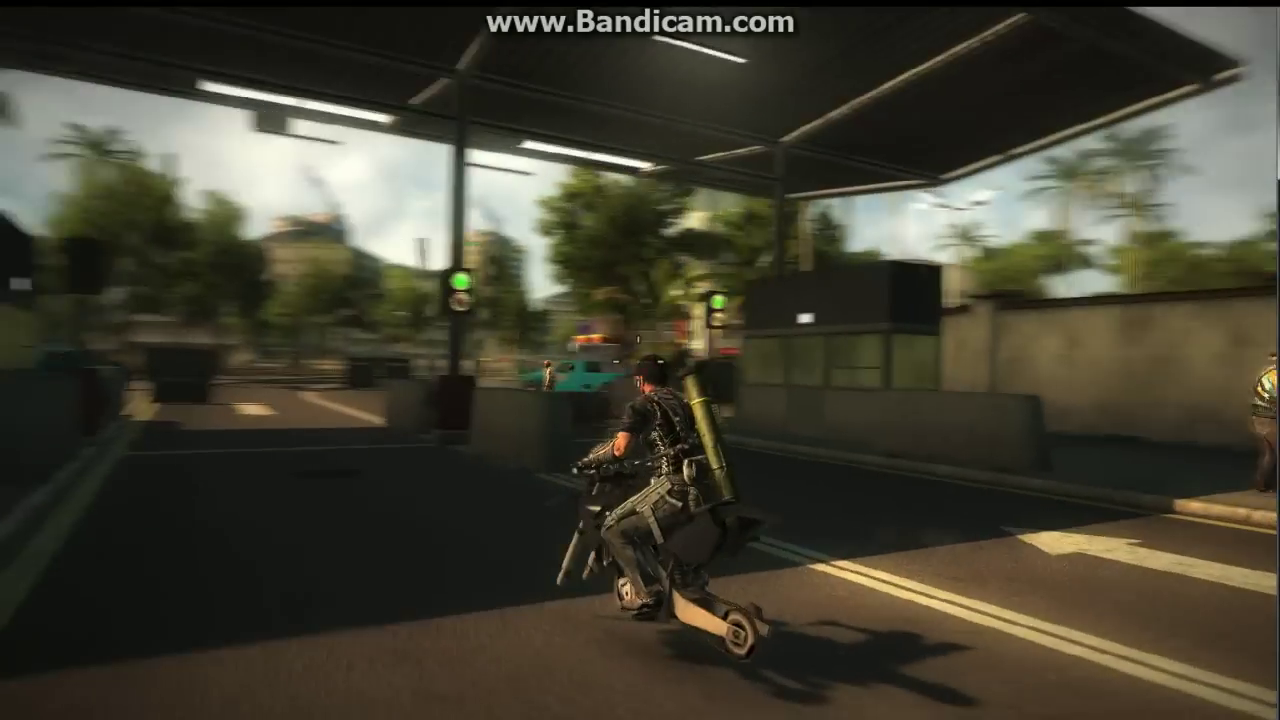
key("w")
key("w")
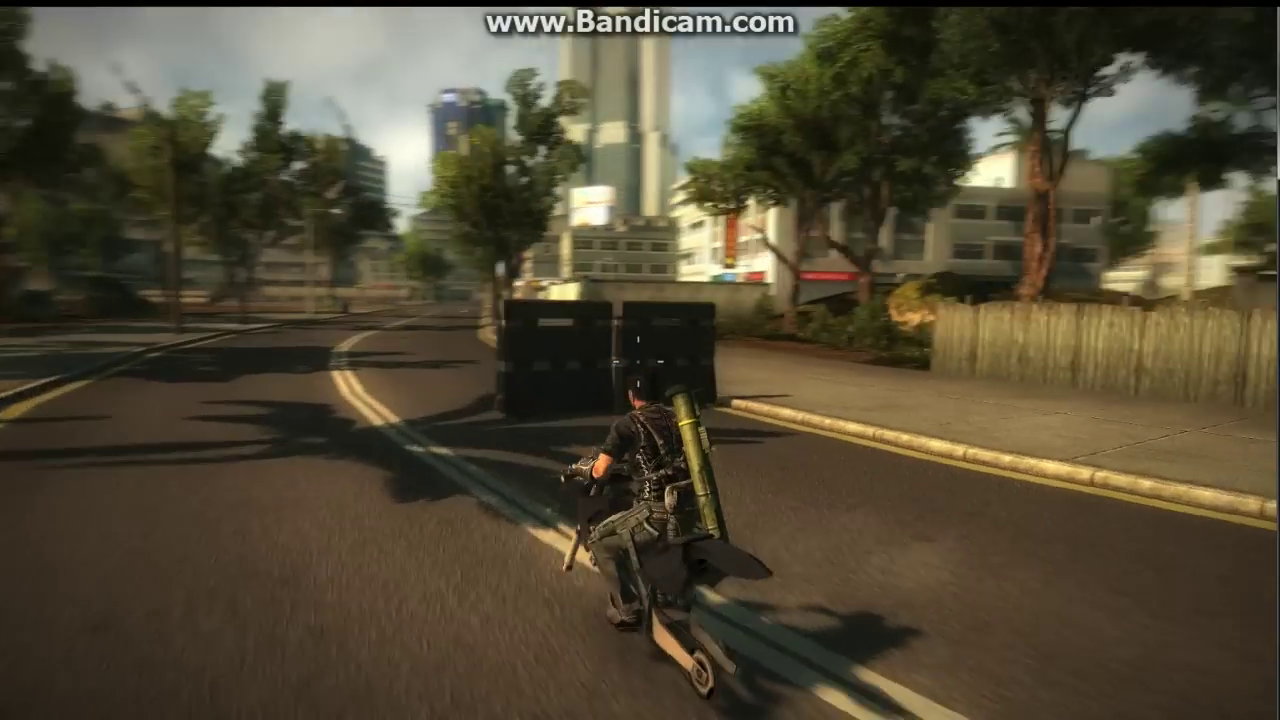
- Test-ride the motorcycle along the city streets, crossing the intersection and following the road past the traffic
key("w")
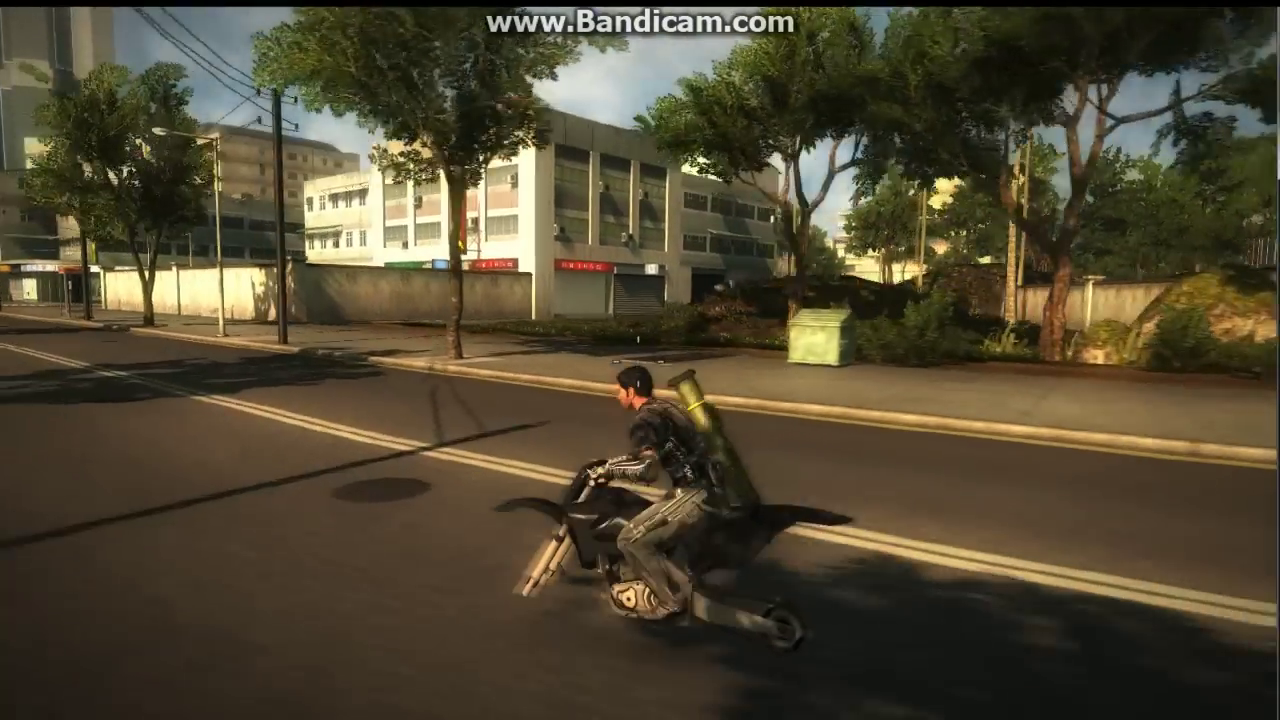
key("w")
key("w")
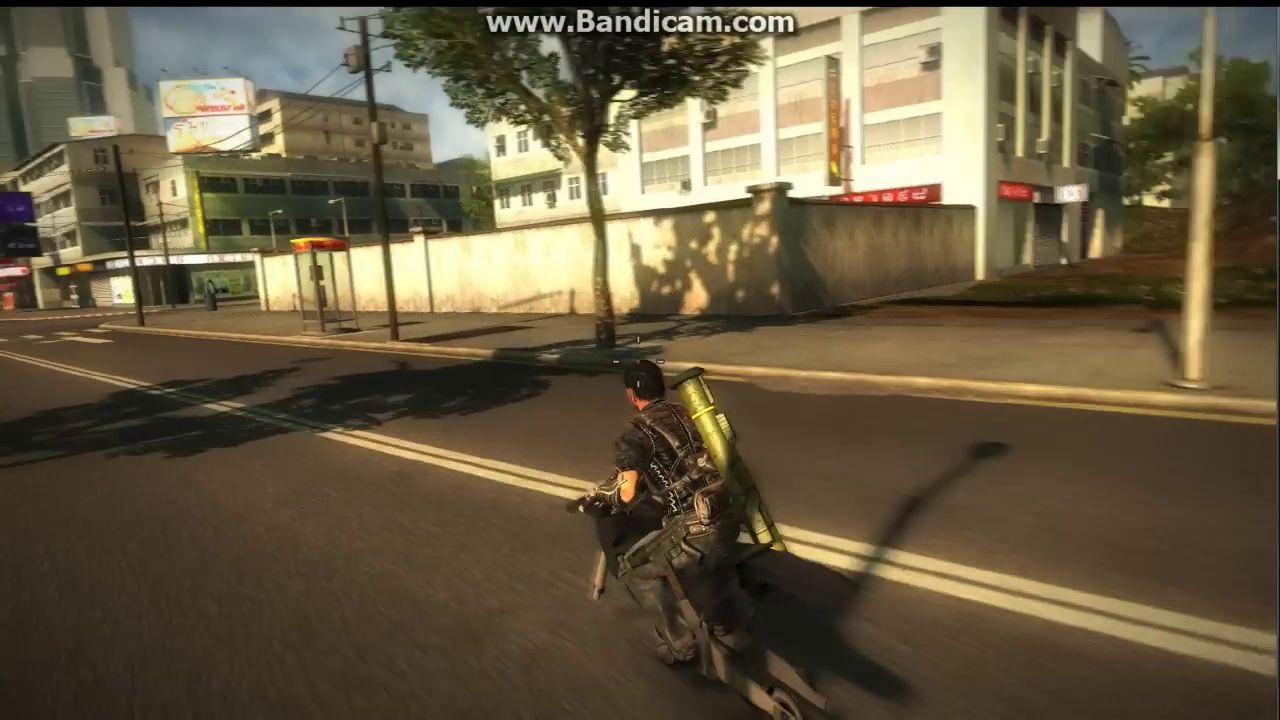
key("w")
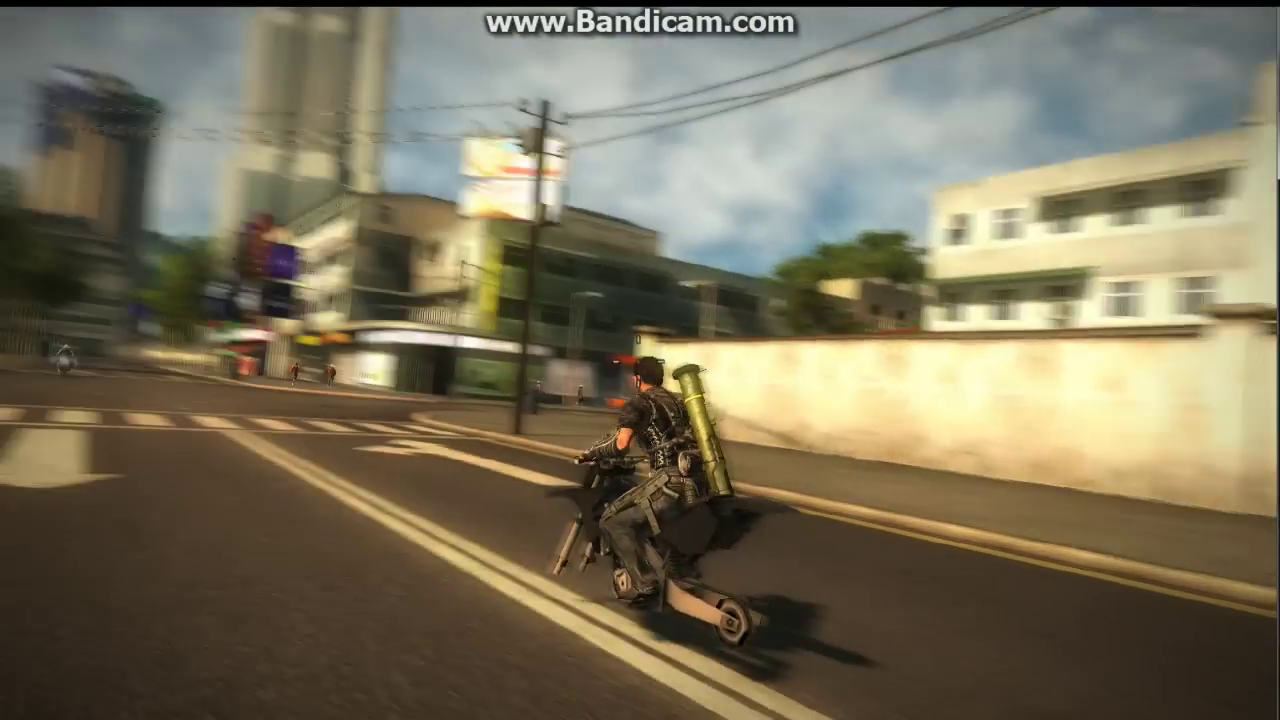
key("w")
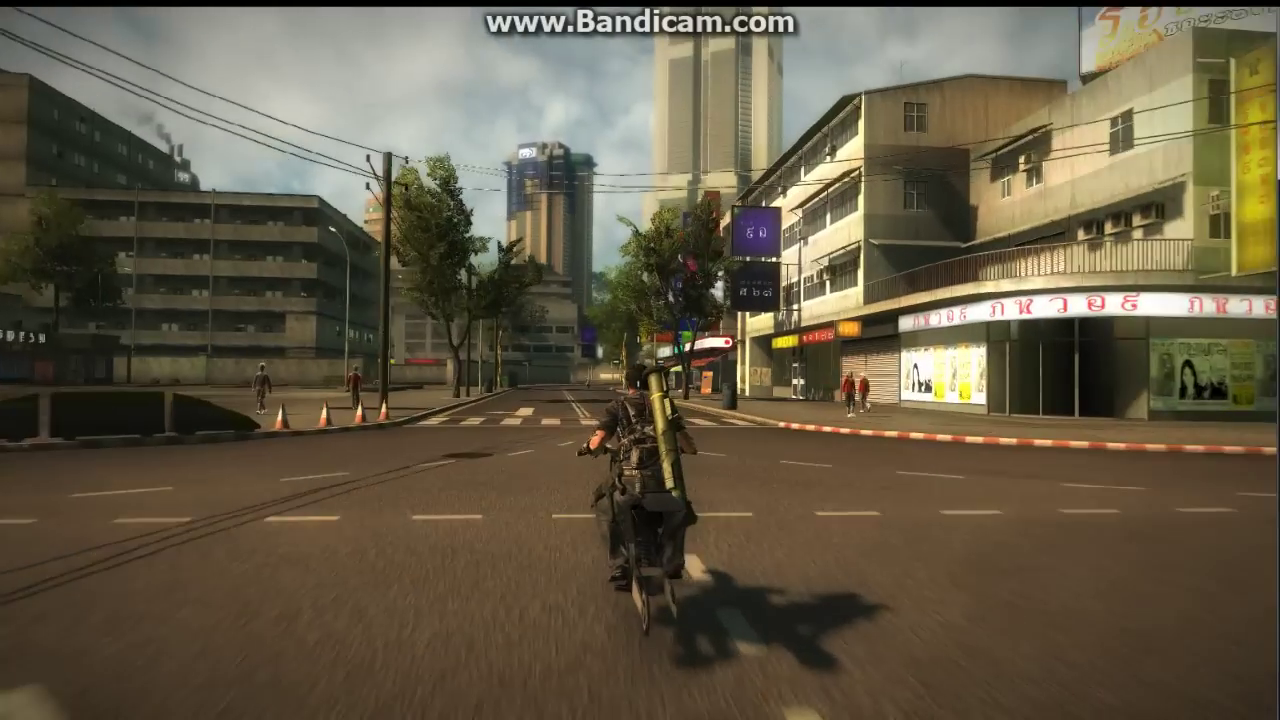
key("w")
key("a")
key("d")
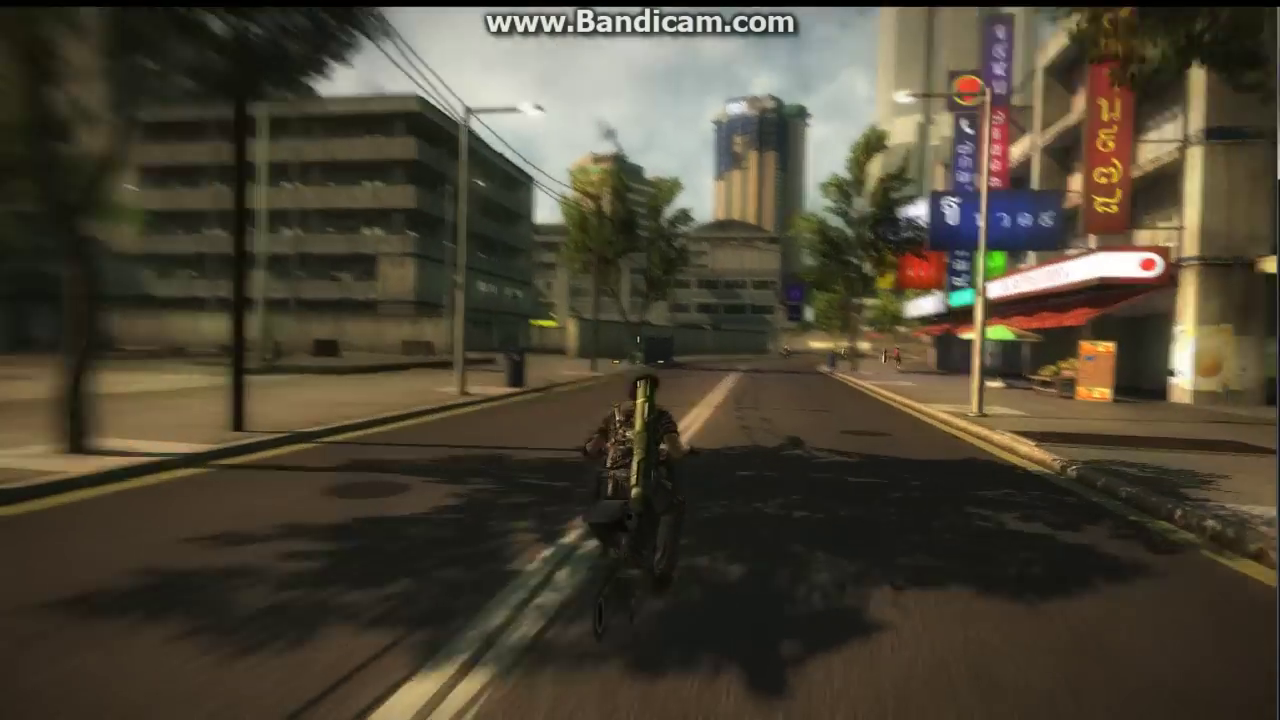
key("w")
key("w")
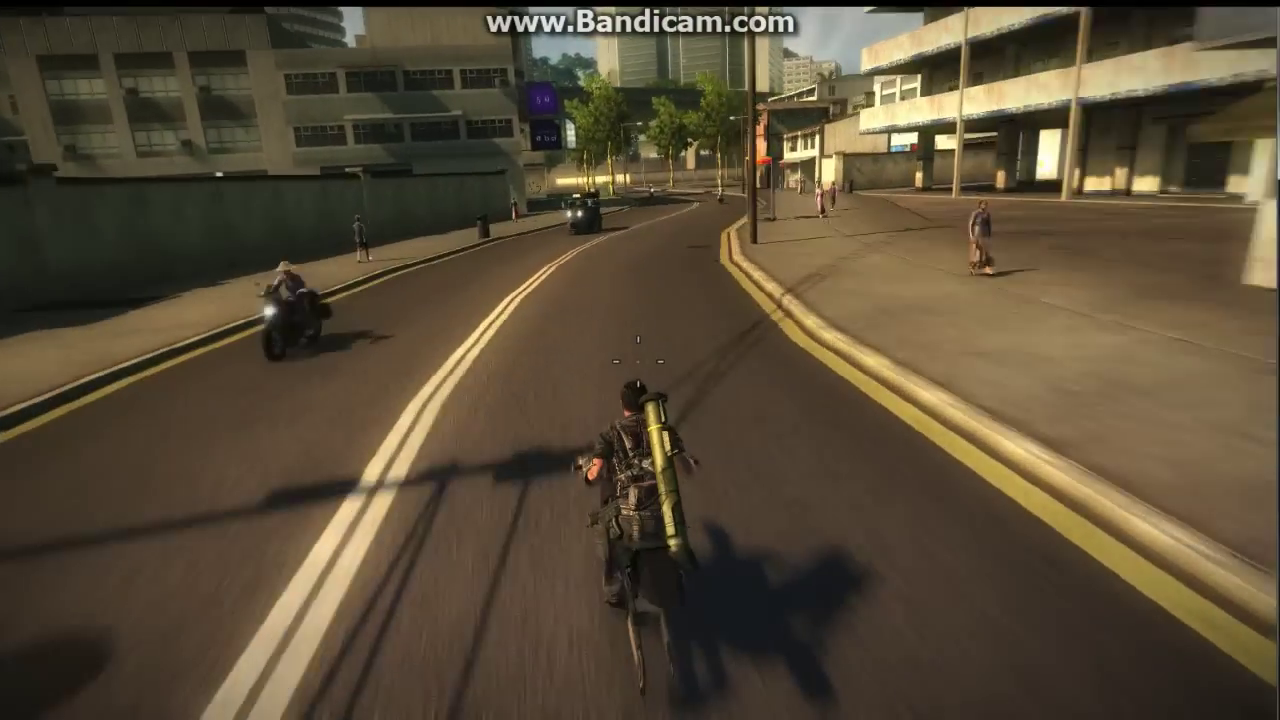
key("w")
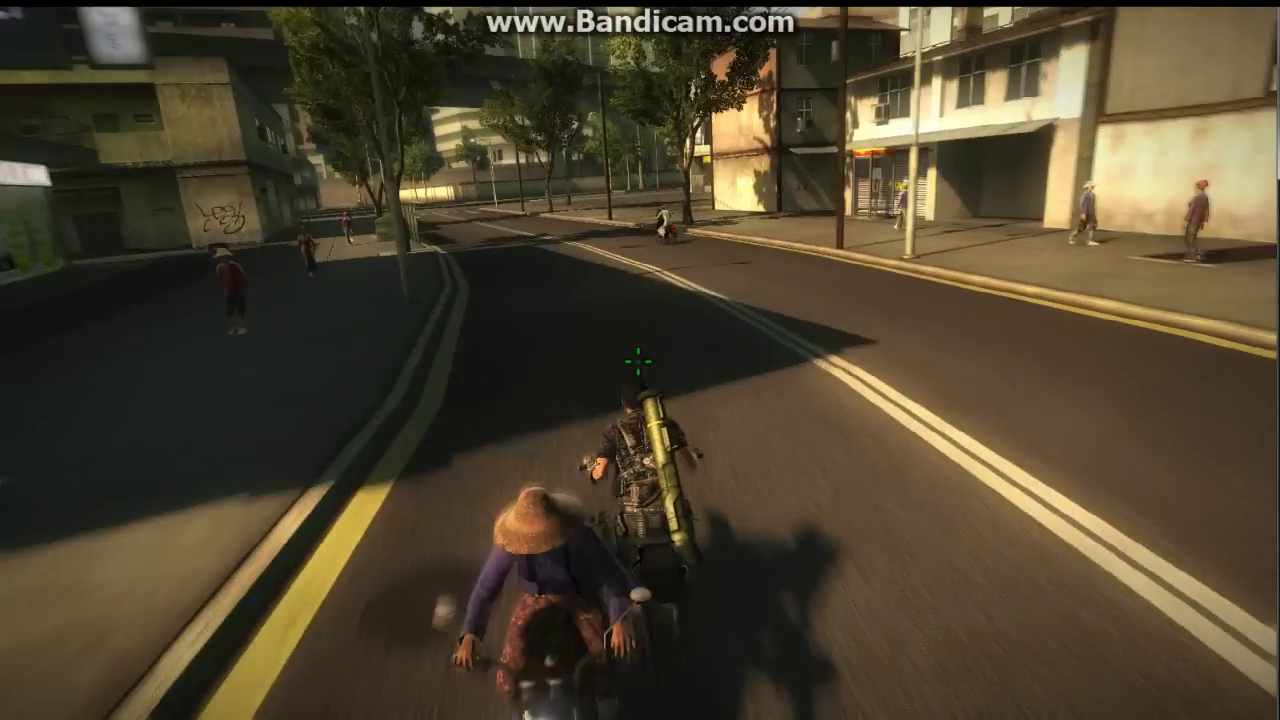